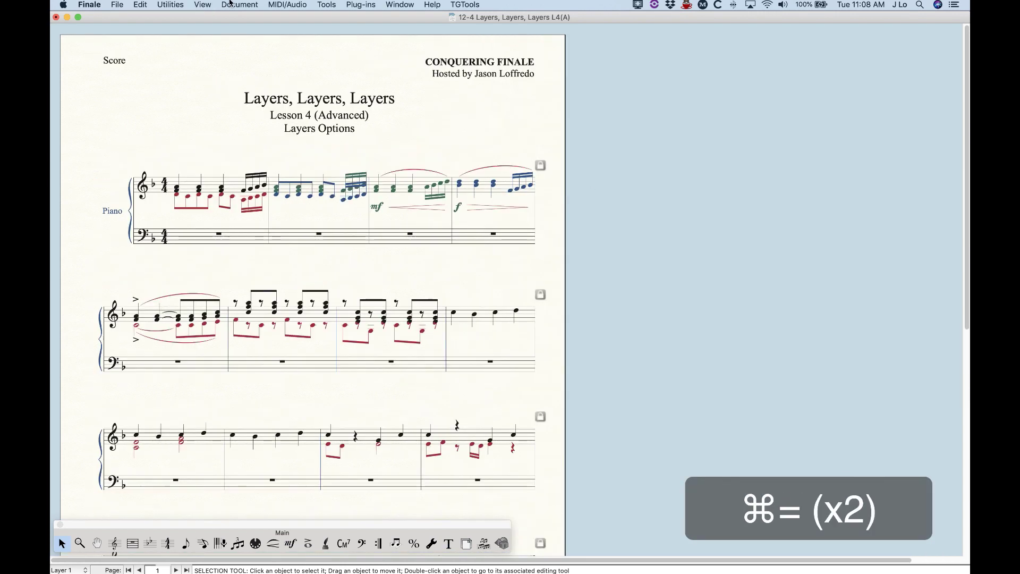
# Open the document's Layers options and move the dialog off the score
pyautogui.click(265, 232)
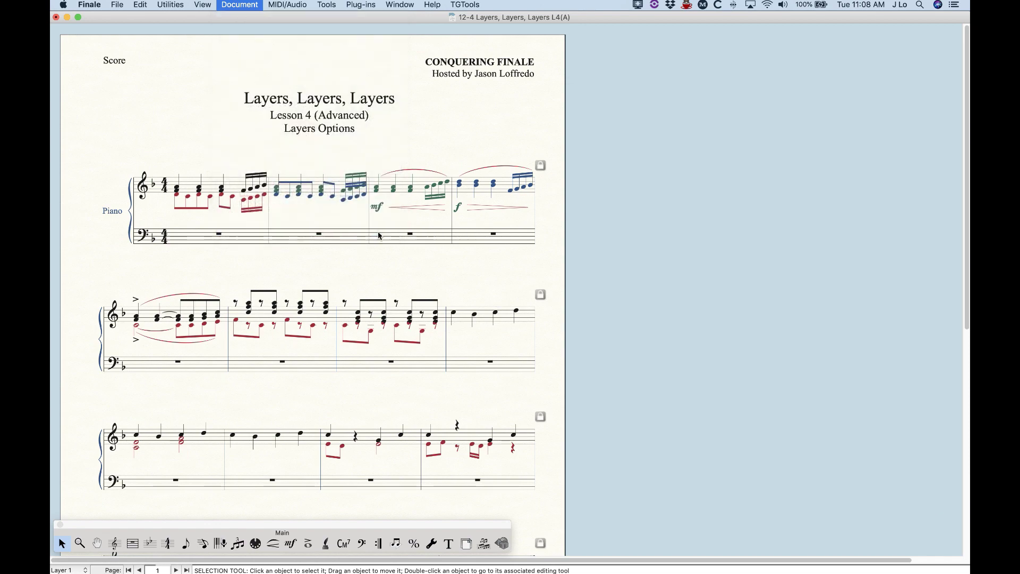
pyautogui.click(358, 221)
pyautogui.moveTo(391, 83); pyautogui.dragTo(620, 39)
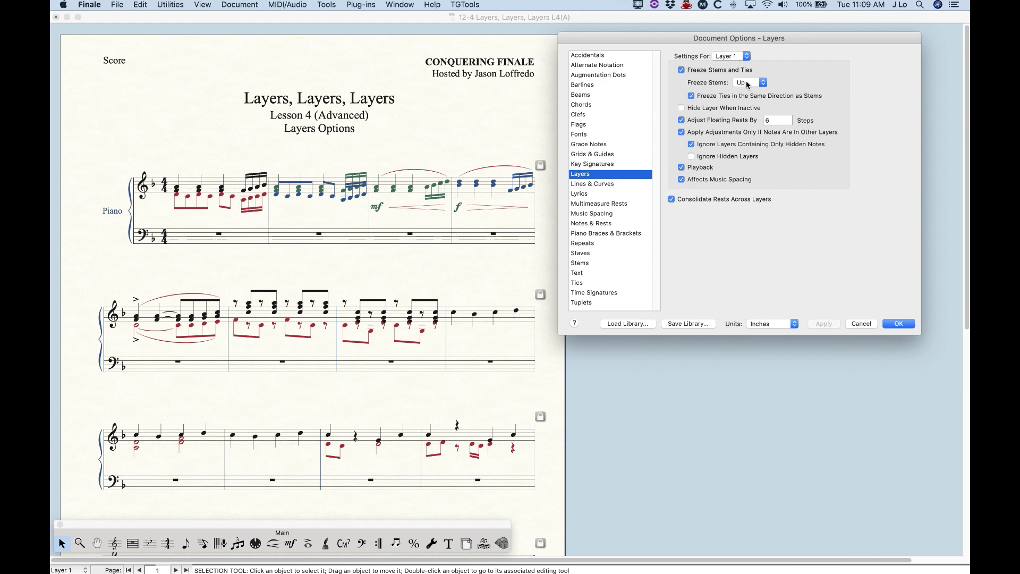
# Review the layer settings for Layers 2, 3 and 4 in turn
pyautogui.click(746, 55)
pyautogui.click(750, 67)
pyautogui.click(736, 56)
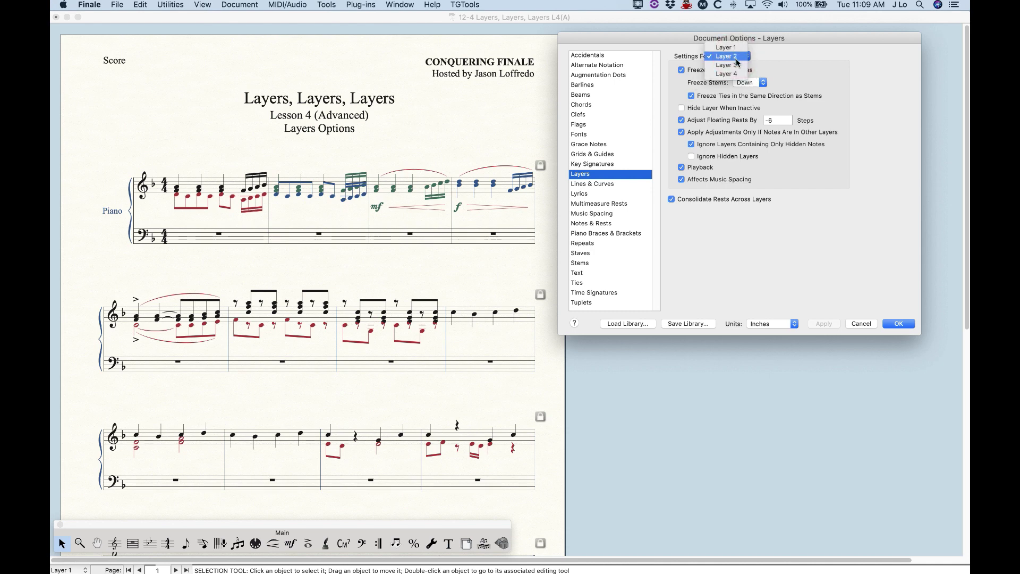
pyautogui.click(736, 64)
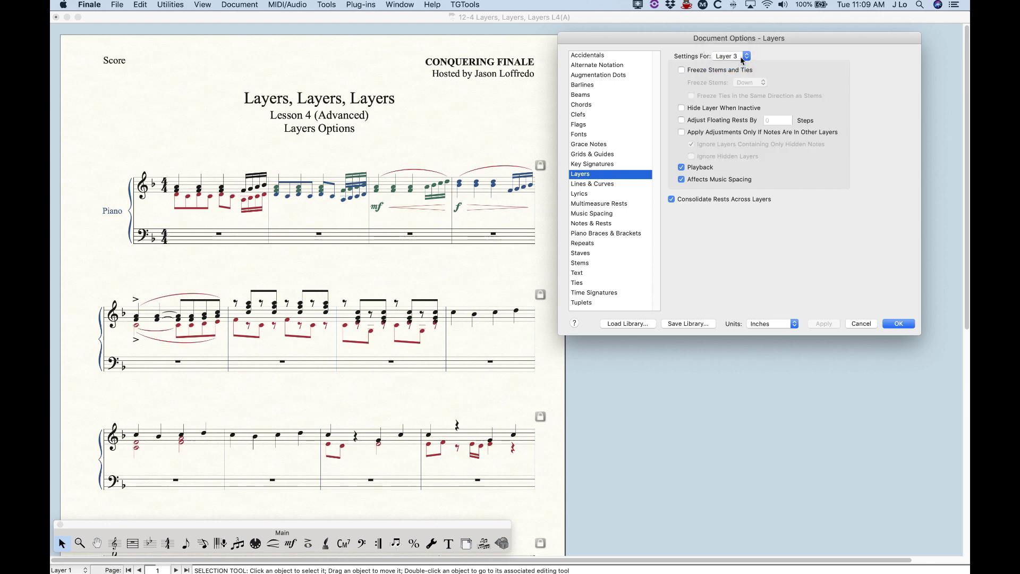
pyautogui.click(740, 57)
pyautogui.click(742, 67)
# Freeze Layer 3's stems up, with its ties frozen in the same direction as the stems
pyautogui.click(727, 60)
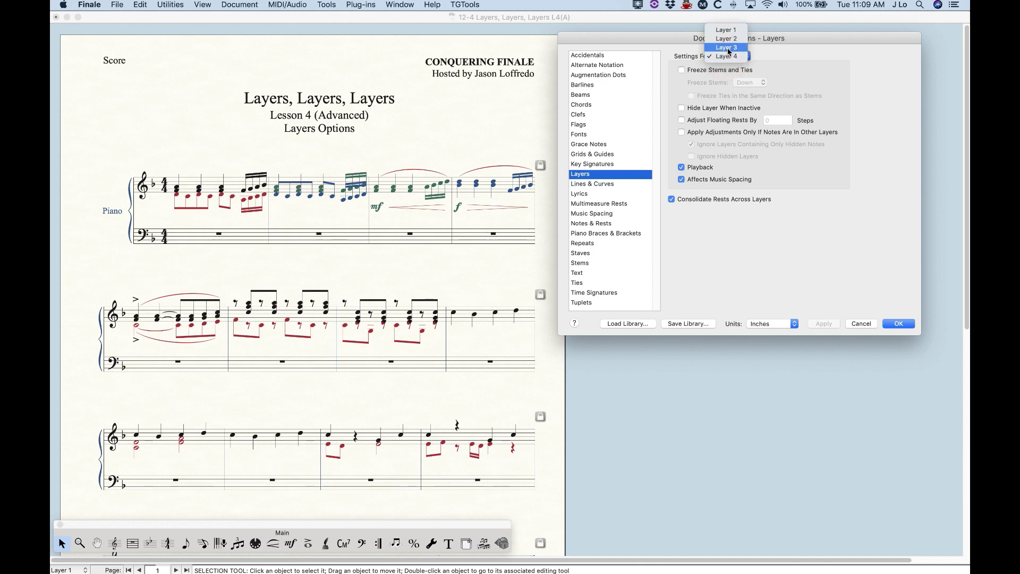
pyautogui.click(728, 49)
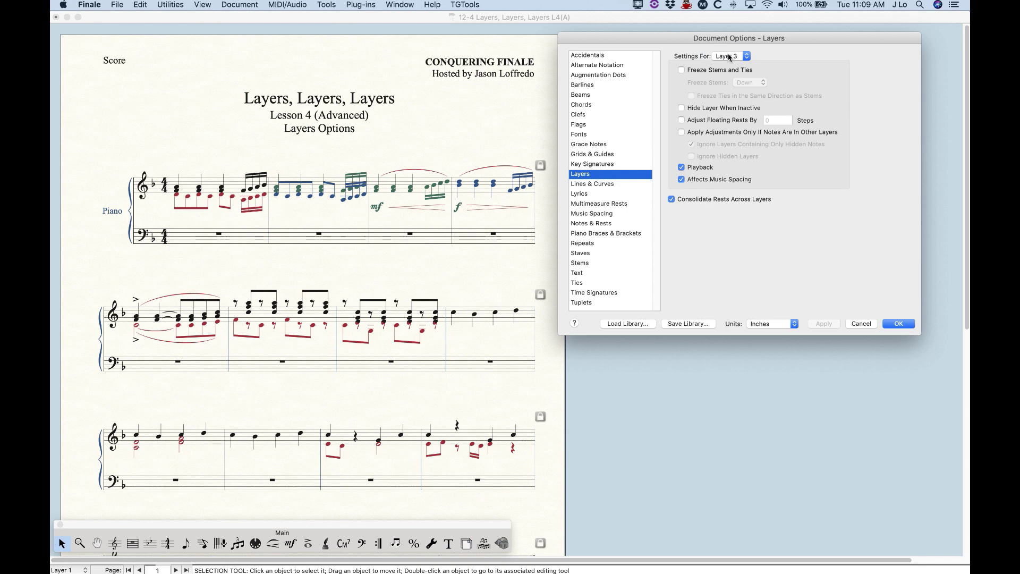
pyautogui.click(740, 58)
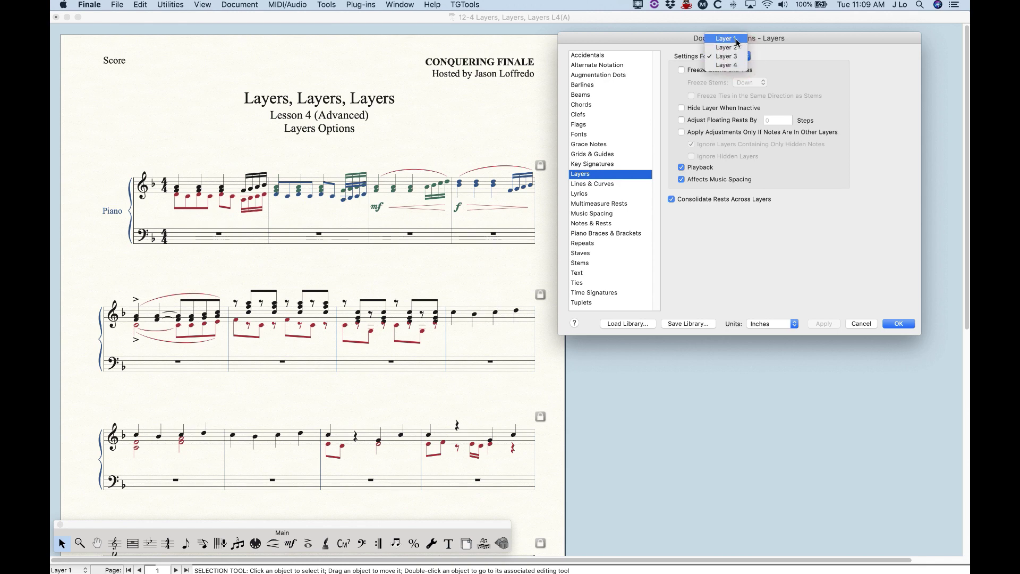
pyautogui.click(736, 59)
pyautogui.click(682, 69)
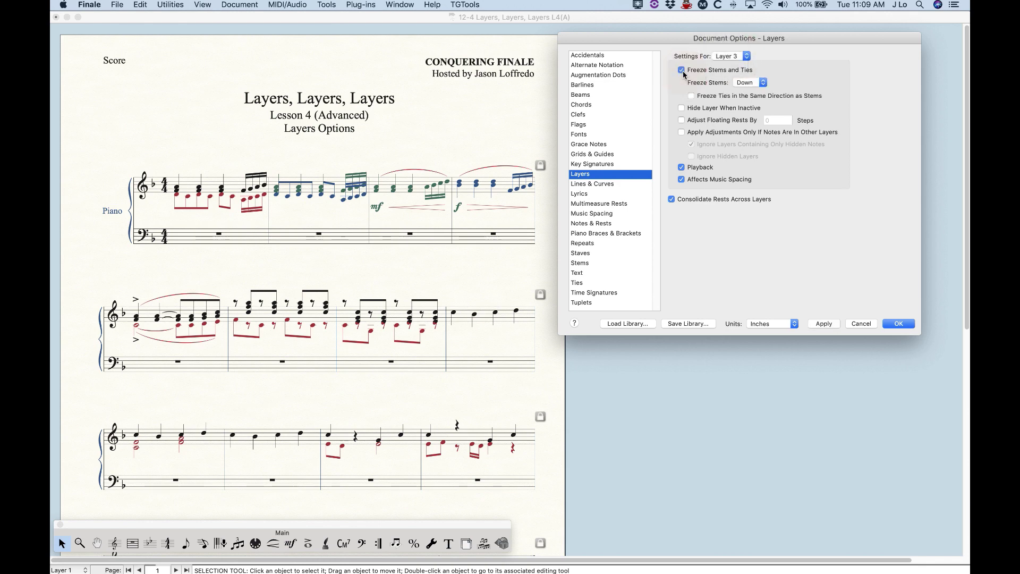
pyautogui.click(751, 83)
pyautogui.click(743, 74)
pyautogui.click(691, 96)
# Set Layer 3 to adjust floating rests by 6 steps, only if notes are in other layers
pyautogui.click(682, 120)
pyautogui.doubleClick(779, 120)
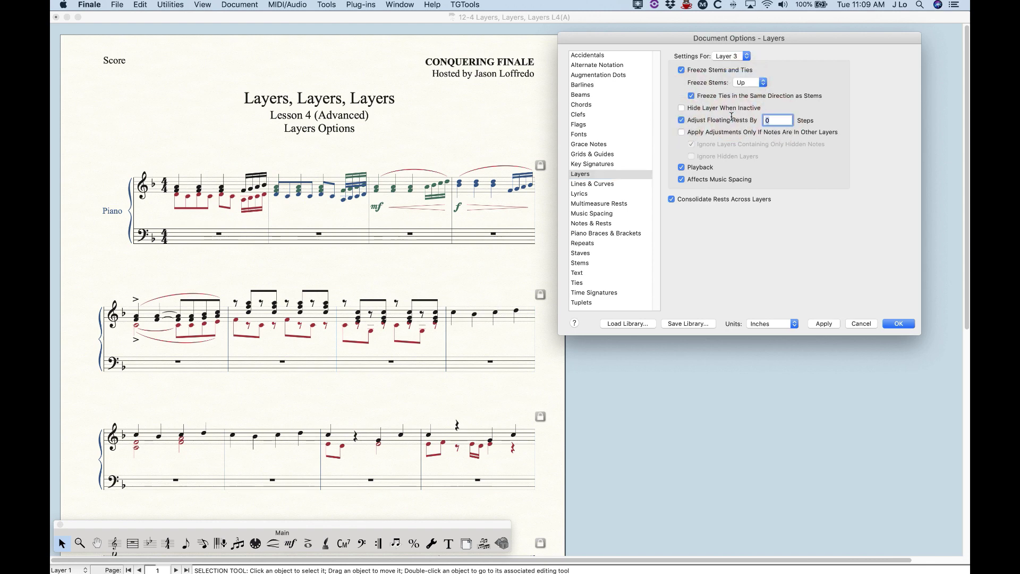
pyautogui.write('6')
pyautogui.click(681, 133)
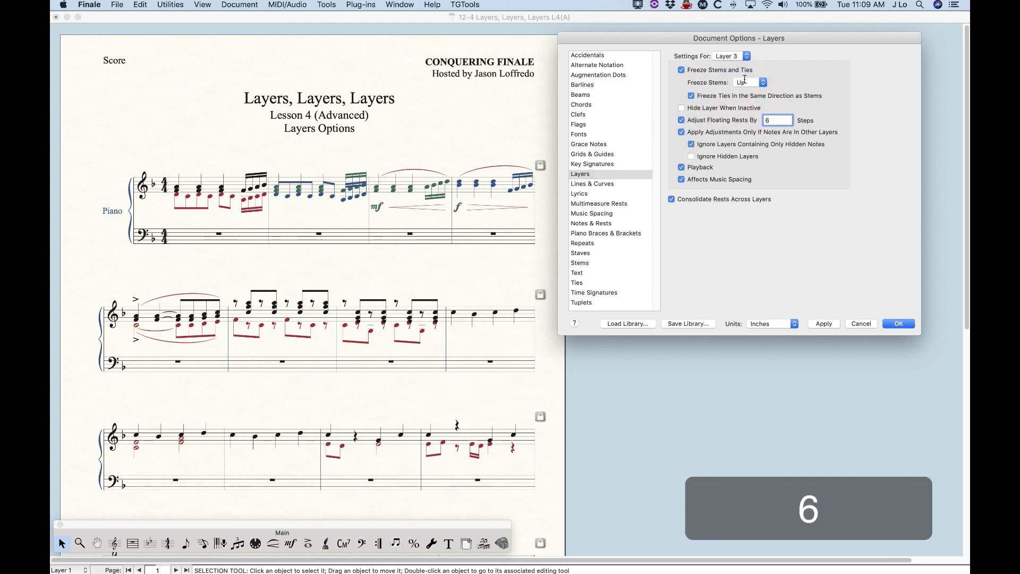
# Freeze Layer 4's stems down, with its ties frozen in the same direction as the stems
pyautogui.click(722, 59)
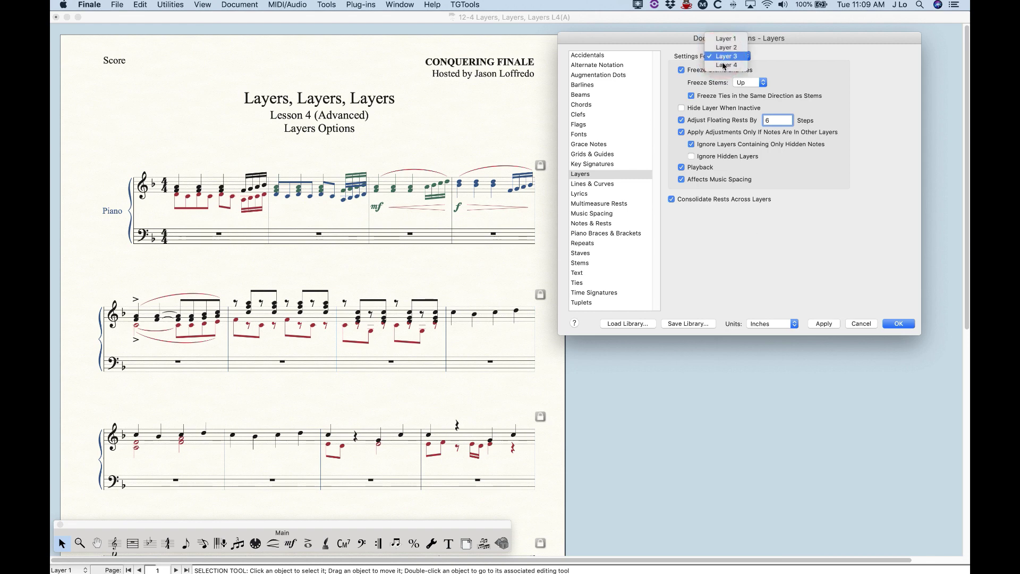
pyautogui.click(728, 66)
pyautogui.click(691, 95)
# Set Layer 4 to adjust floating rests by -6 steps only if notes are in other layers, and apply the layer changes
pyautogui.click(681, 120)
pyautogui.doubleClick(782, 120)
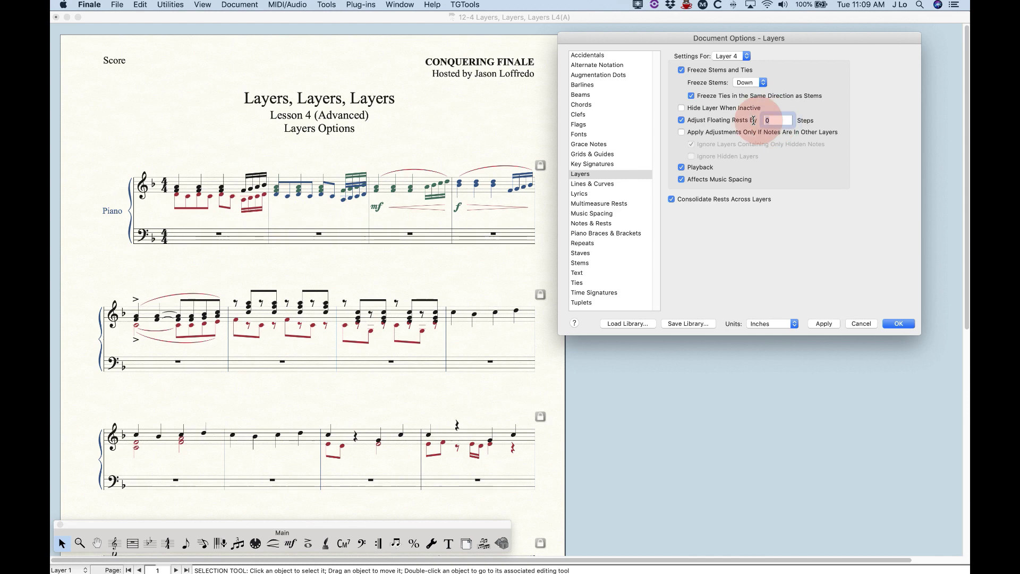
pyautogui.write('-6')
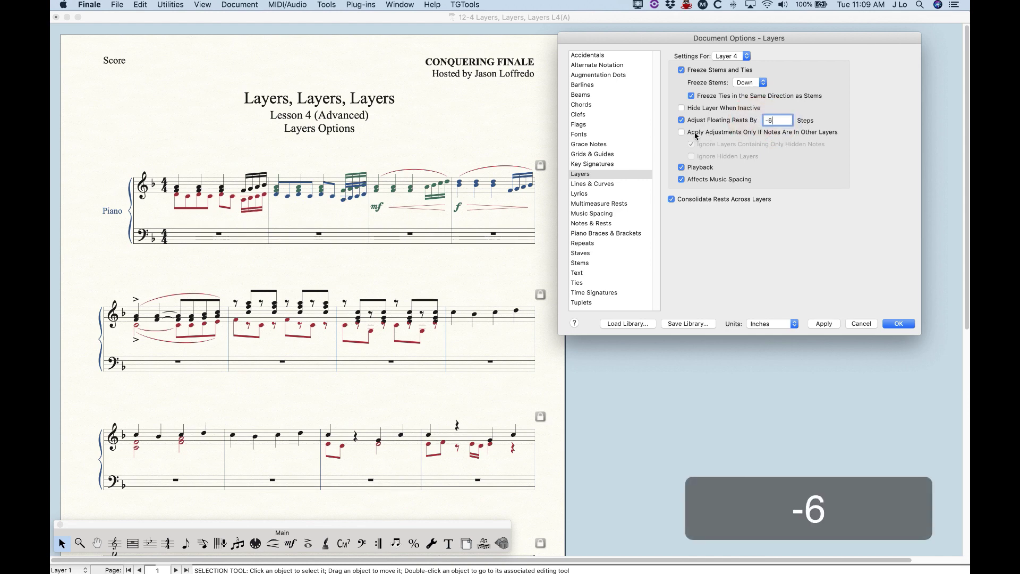
pyautogui.click(681, 132)
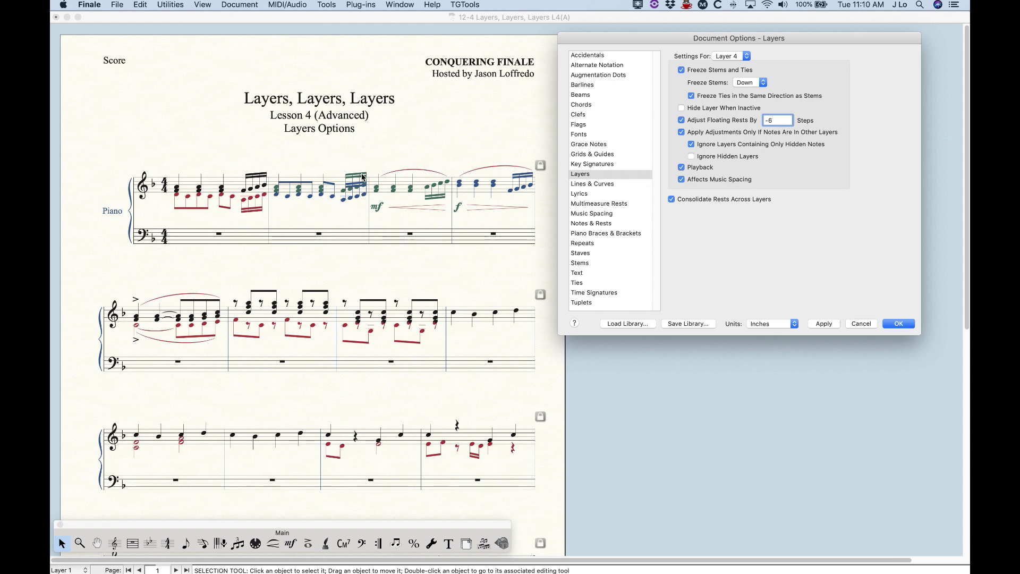
pyautogui.click(822, 325)
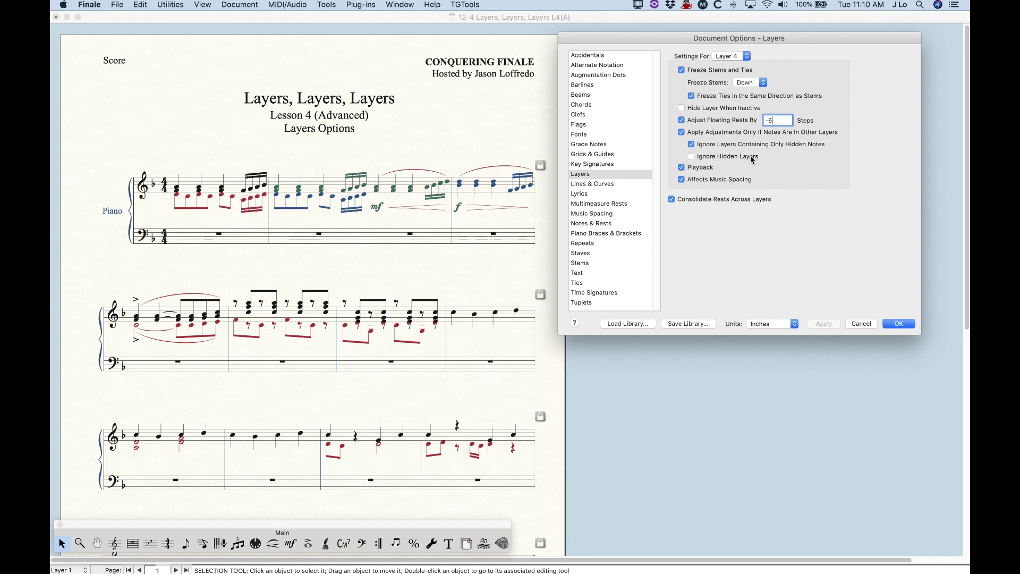
# Turn off Layer 4's conditional adjustments, floating rest adjustment and frozen stems and ties
pyautogui.click(681, 131)
pyautogui.click(681, 120)
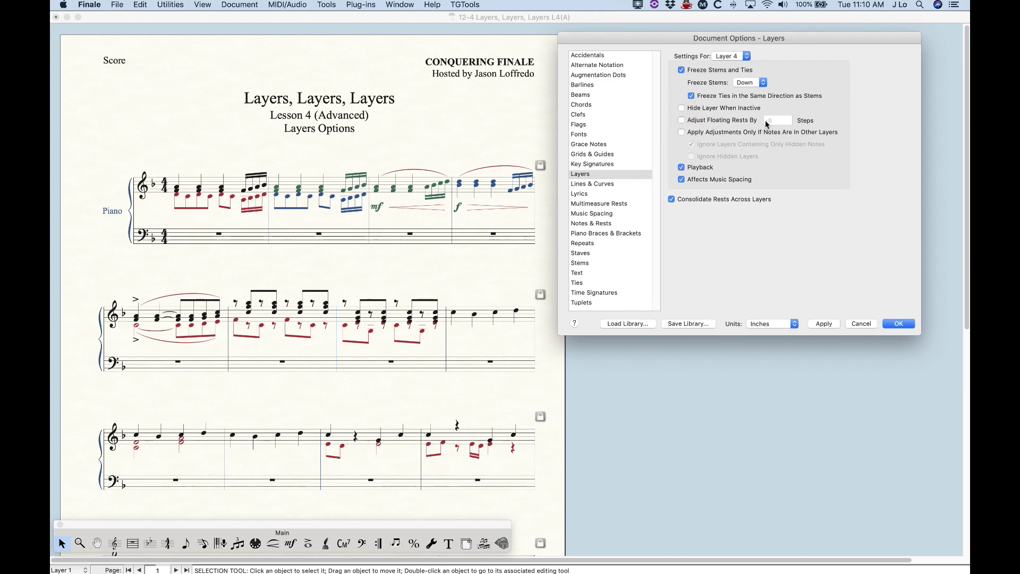
pyautogui.click(682, 70)
# Turn off Layer 3's frozen stems and ties, floating rest adjustment and conditional adjustments, and apply the changes
pyautogui.click(731, 56)
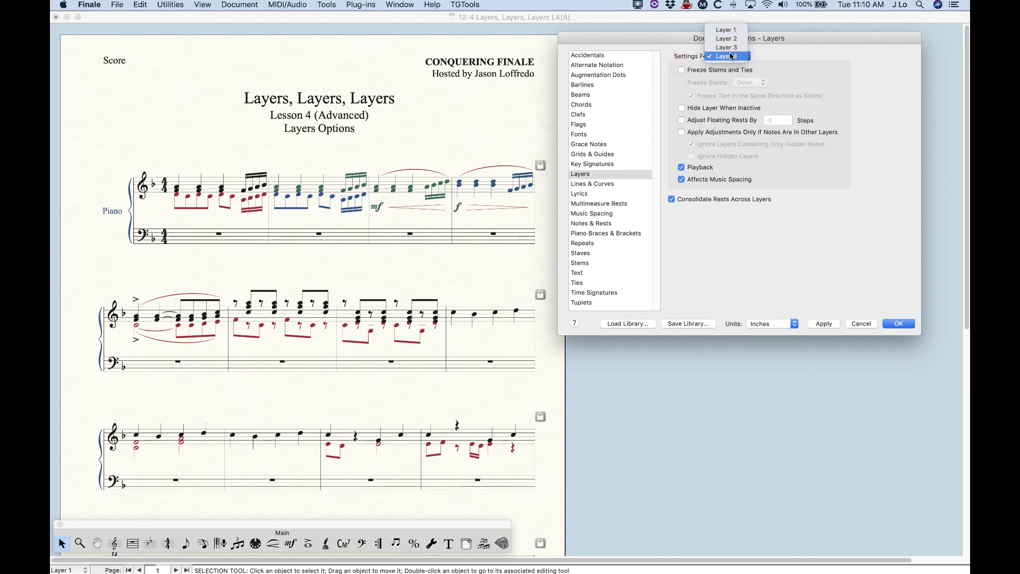
pyautogui.click(725, 47)
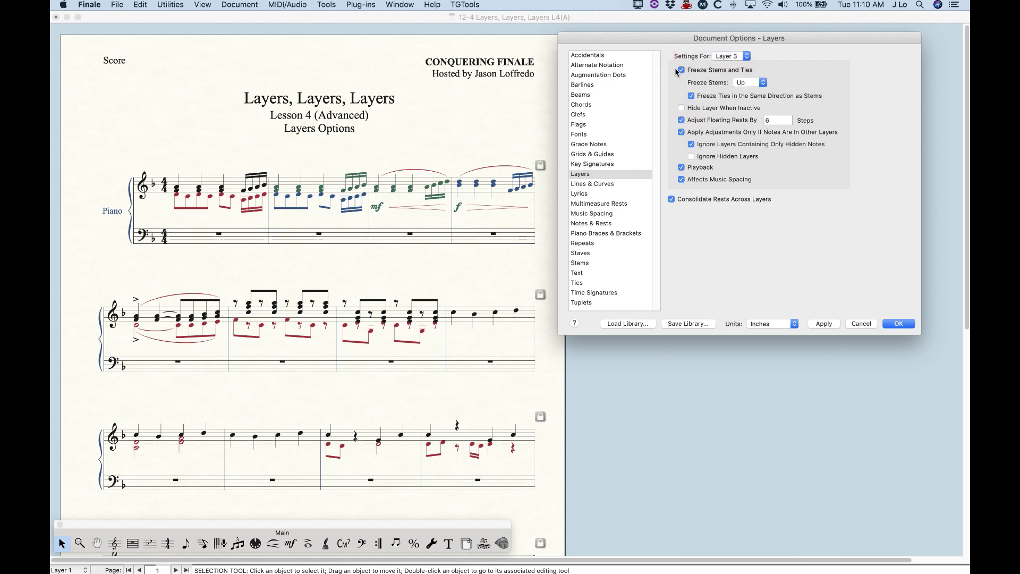
pyautogui.click(681, 132)
pyautogui.click(829, 324)
# For Layer 1, turn freezing ties in the same direction as stems off and back on, applying each change
pyautogui.click(739, 56)
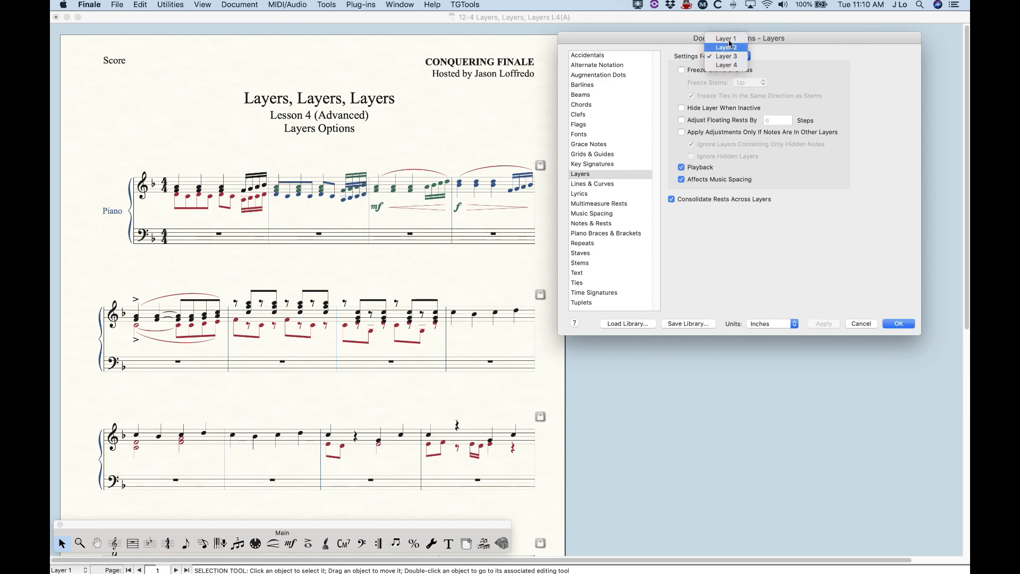
pyautogui.click(725, 37)
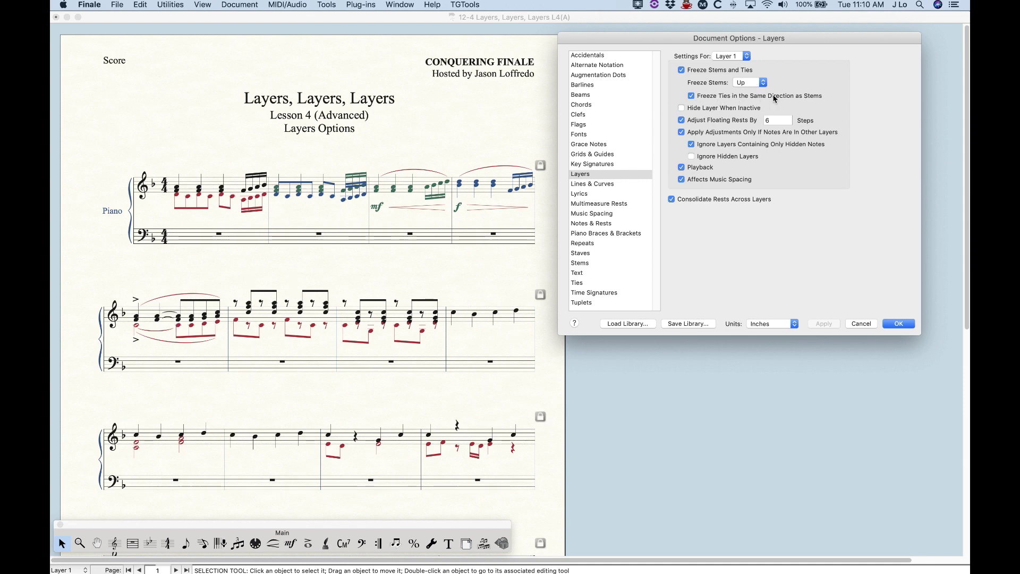
pyautogui.click(692, 96)
pyautogui.click(822, 324)
pyautogui.click(691, 95)
pyautogui.click(824, 324)
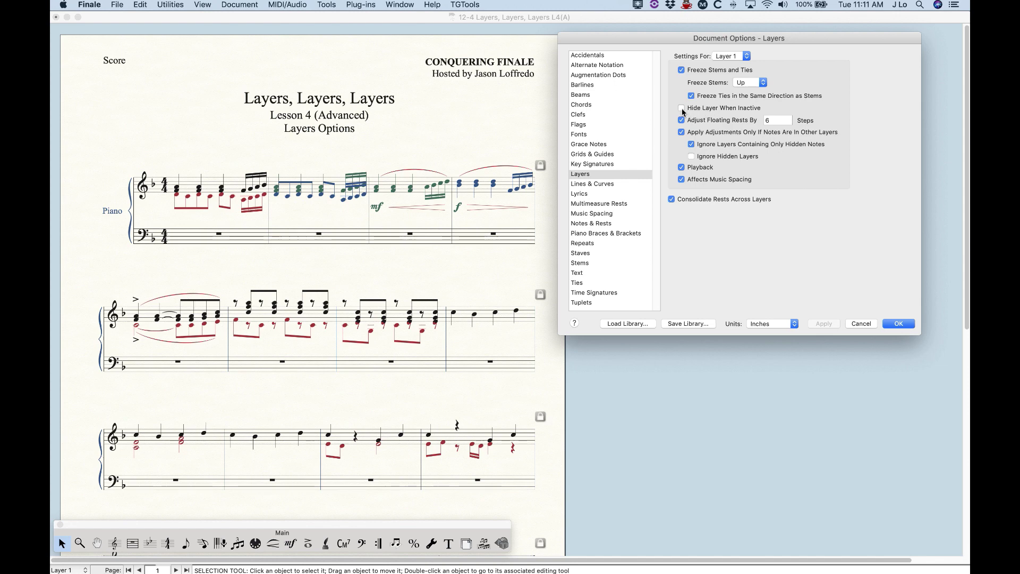
# Set Layer 2 to hide when inactive, apply the change and close the options
pyautogui.click(743, 58)
pyautogui.click(732, 66)
pyautogui.click(681, 108)
pyautogui.click(824, 324)
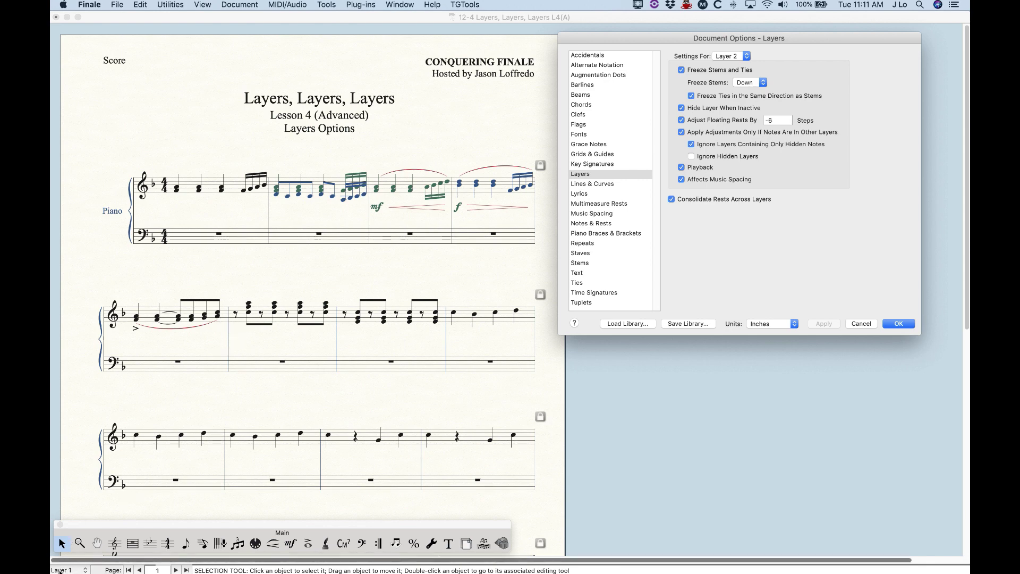
pyautogui.click(856, 325)
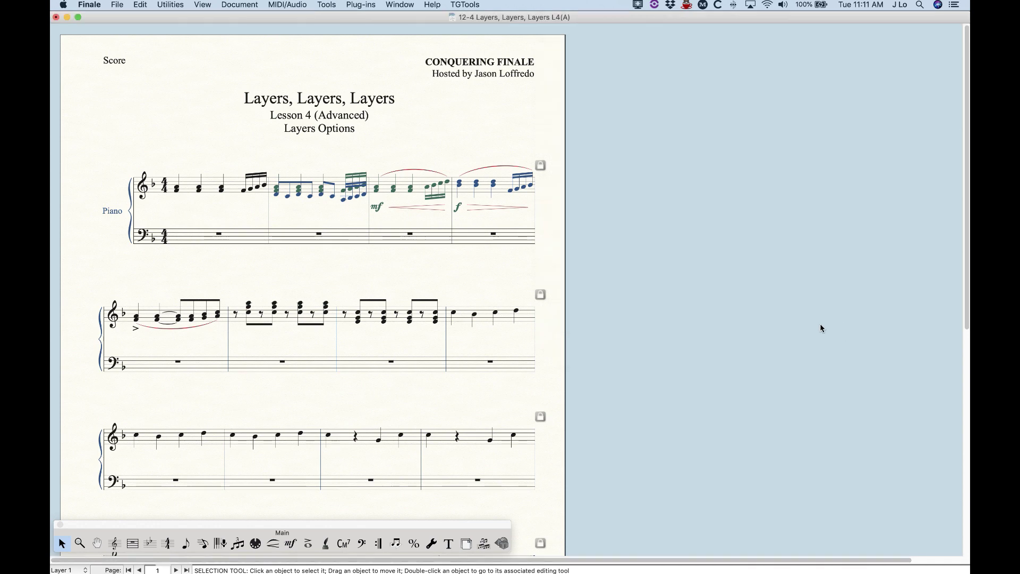
# Make Layer 2 the active layer, and return to Layer 1
pyautogui.press('alt+super+2')
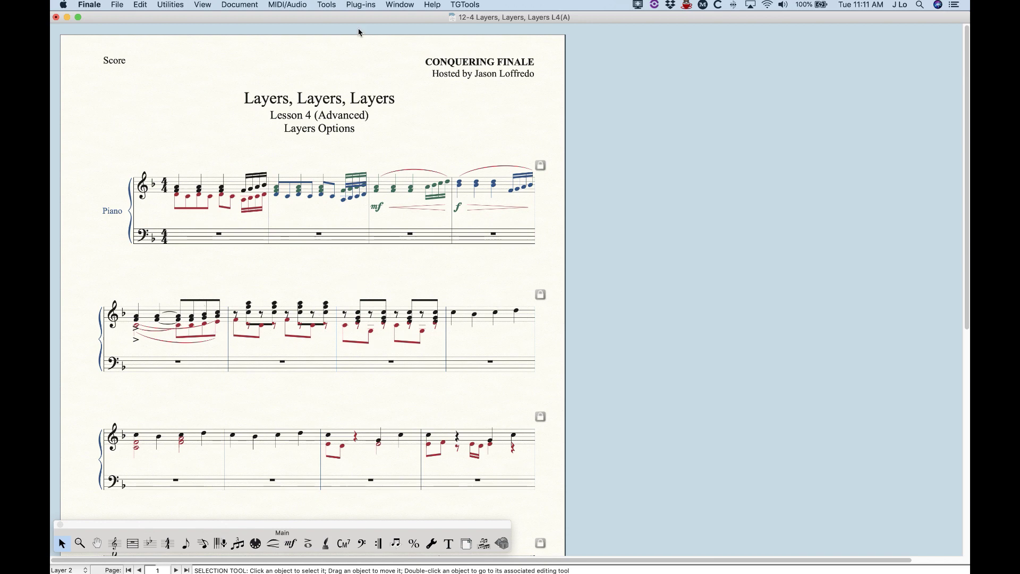
pyautogui.press('alt+super+1')
# Reopen the document's Layers options, turn off hiding Layer 2 when inactive, apply the change and close the dialog
pyautogui.click(253, 4)
pyautogui.moveTo(254, 34)
pyautogui.click(256, 232)
pyautogui.moveTo(568, 84); pyautogui.dragTo(771, 62)
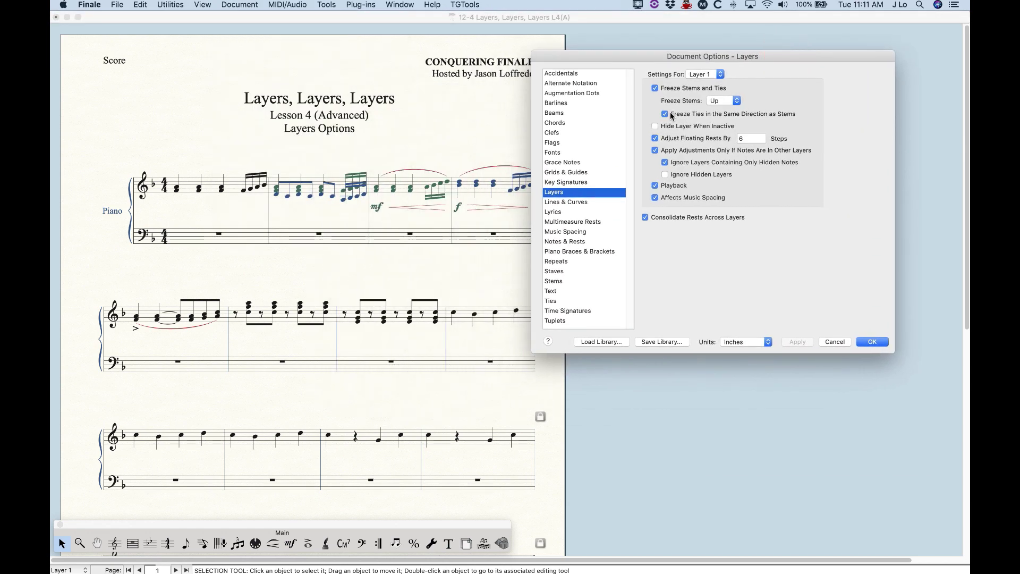
pyautogui.click(711, 74)
pyautogui.click(701, 84)
pyautogui.click(656, 127)
pyautogui.click(799, 340)
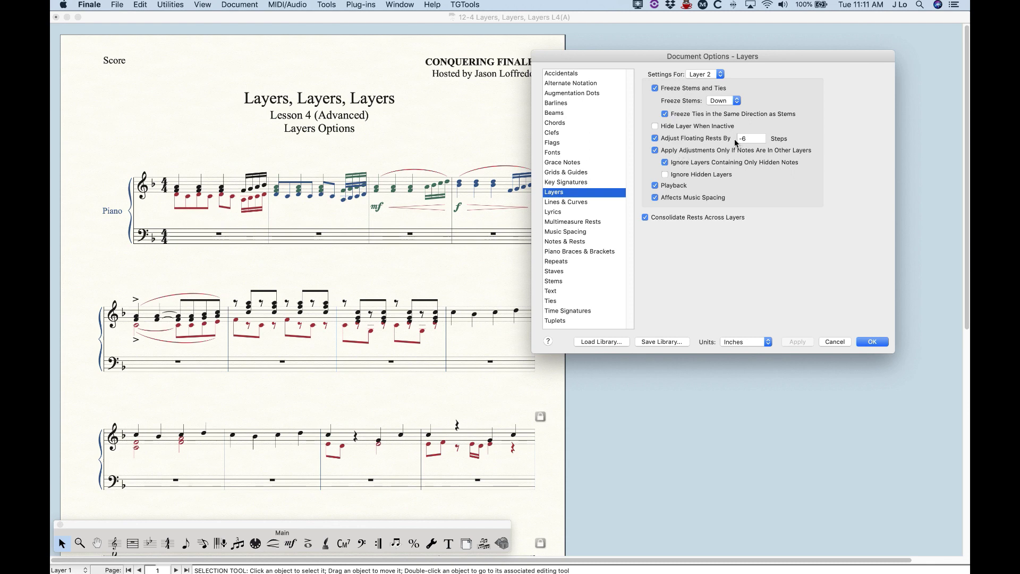
pyautogui.click(703, 75)
pyautogui.click(700, 66)
pyautogui.click(839, 343)
# Transpose the treble staff's third measure in the second system down seven steps
pyautogui.click(377, 317)
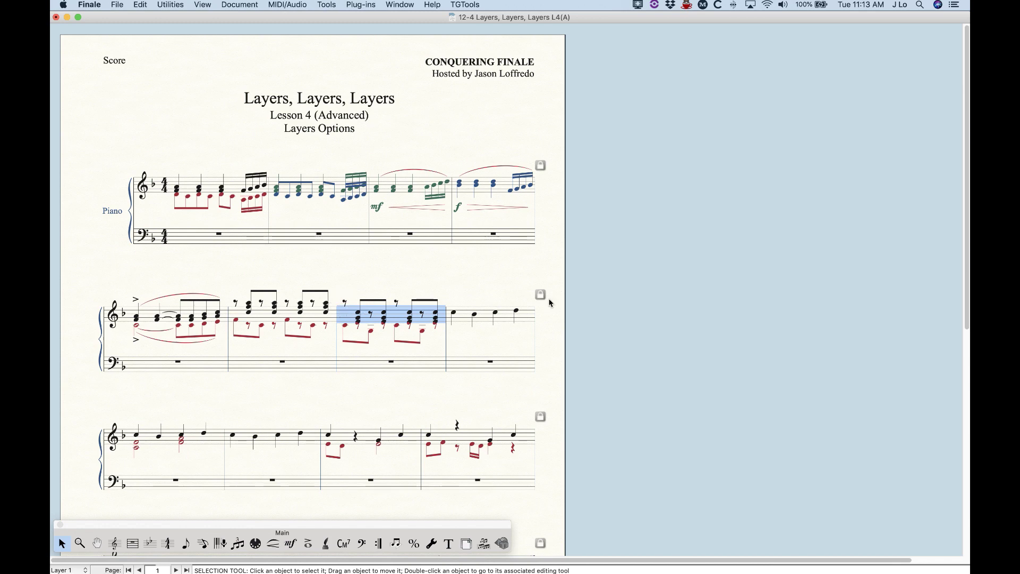
pyautogui.press('6')
pyautogui.press('6')
pyautogui.press('6')
pyautogui.press('6')
pyautogui.press('6')
pyautogui.press('6')
pyautogui.press('6')
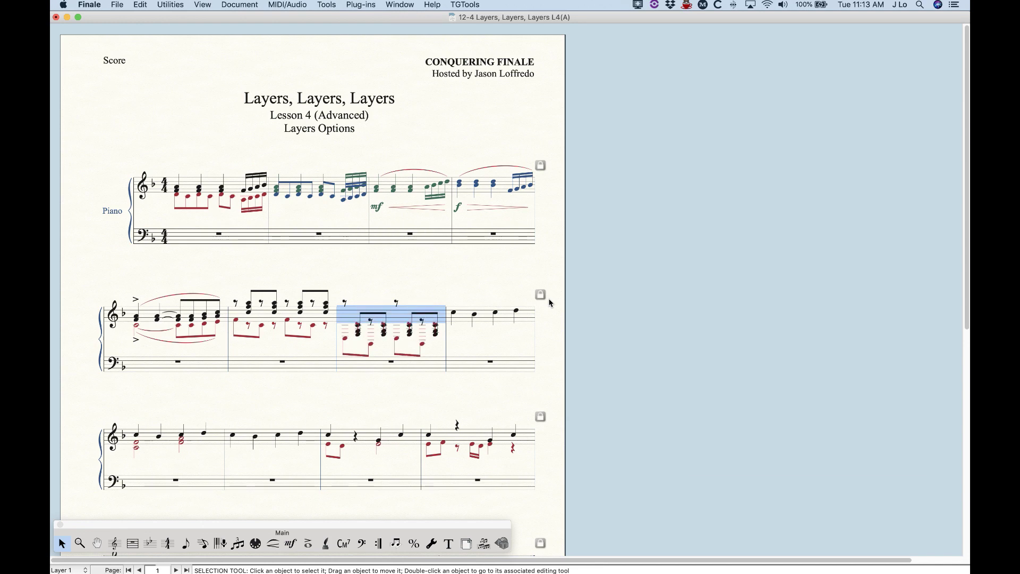
# Transpose the selected treble measure up eleven steps
pyautogui.press('7')
pyautogui.press('7')
pyautogui.press('7')
pyautogui.press('7')
pyautogui.press('7')
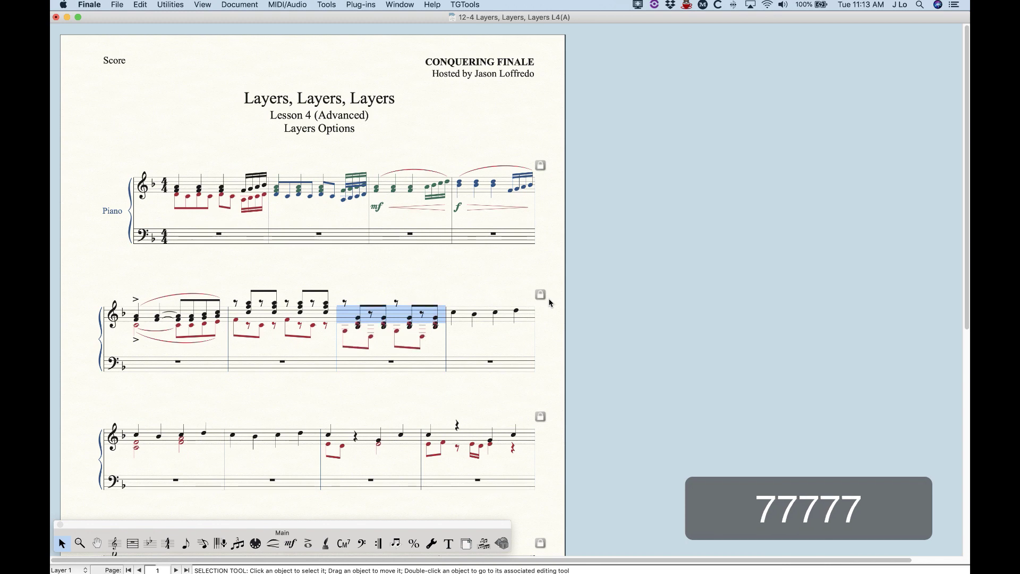
pyautogui.press('7')
pyautogui.press('7')
pyautogui.press('7')
pyautogui.press('7')
pyautogui.press('7')
pyautogui.press('7')
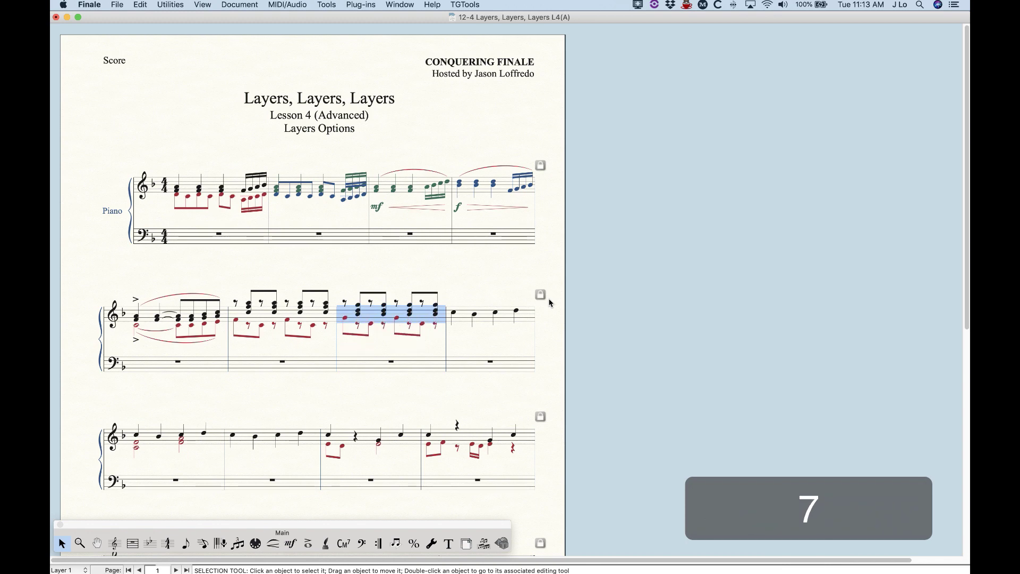
# Transpose the selected treble measure down four steps and clear the selection
pyautogui.press('6')
pyautogui.press('6')
pyautogui.press('6')
pyautogui.press('6')
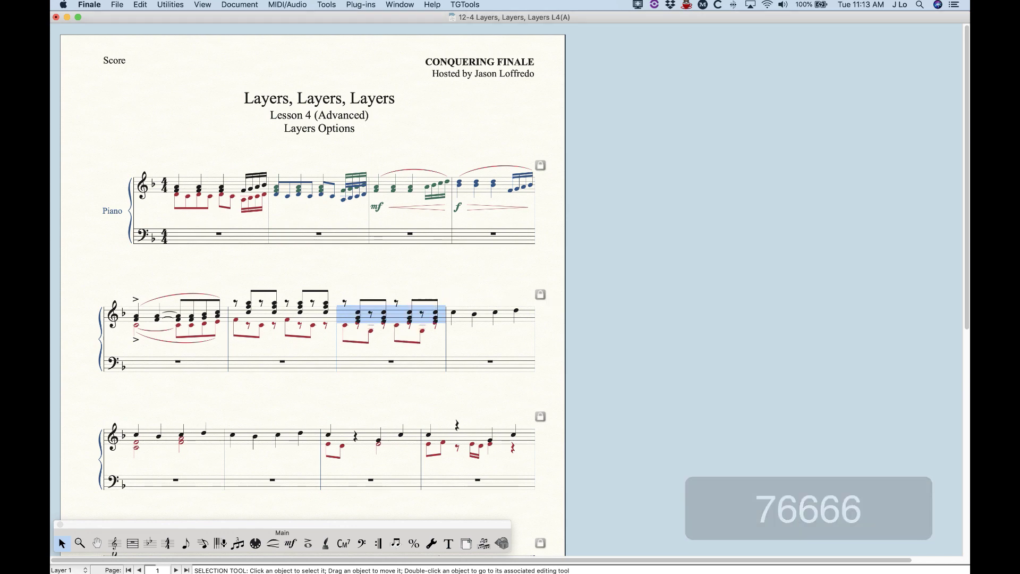
pyautogui.click(447, 296)
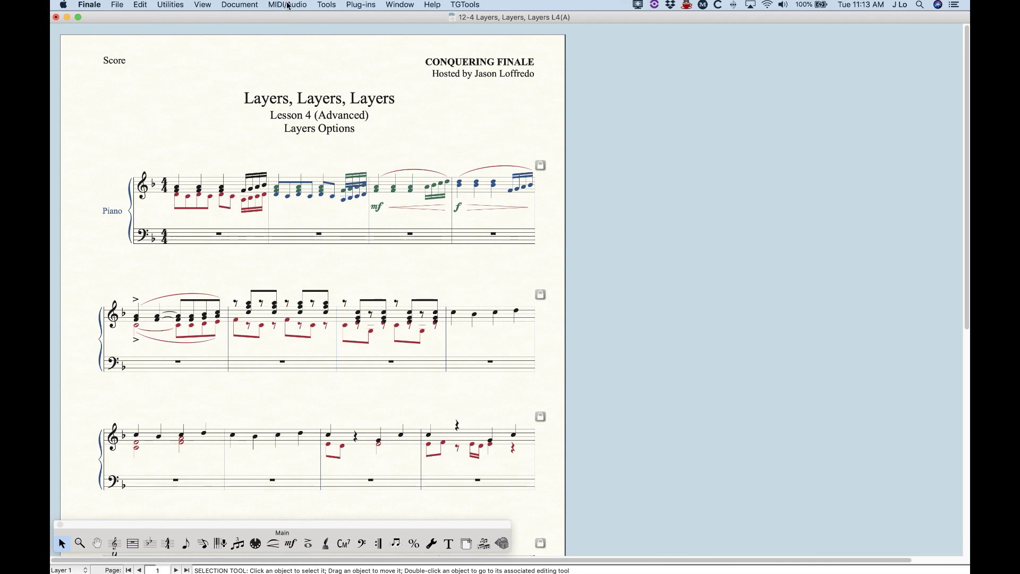
# Open the document's Layers options and move the dialog clear of the score
pyautogui.click(242, 5)
pyautogui.click(250, 232)
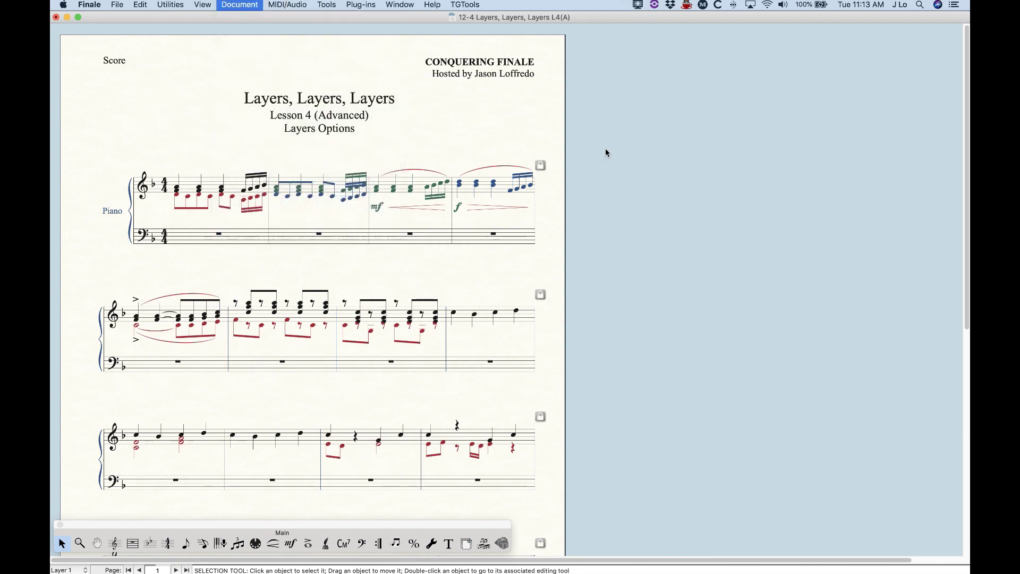
pyautogui.moveTo(560, 81); pyautogui.dragTo(775, 62)
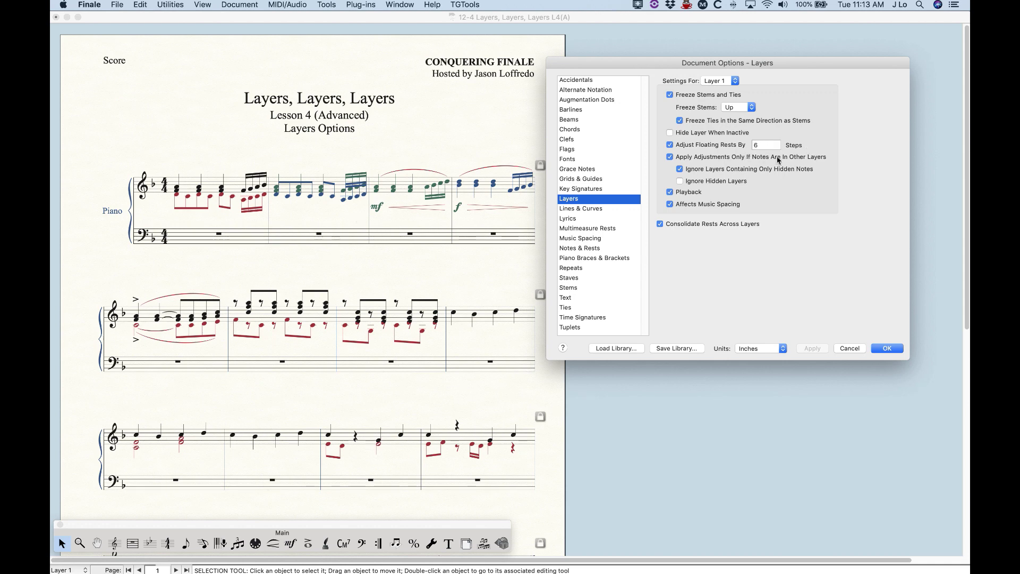
# Apply floating rest adjustments of 4 and 2 steps in turn to Layer 1
pyautogui.click(760, 145)
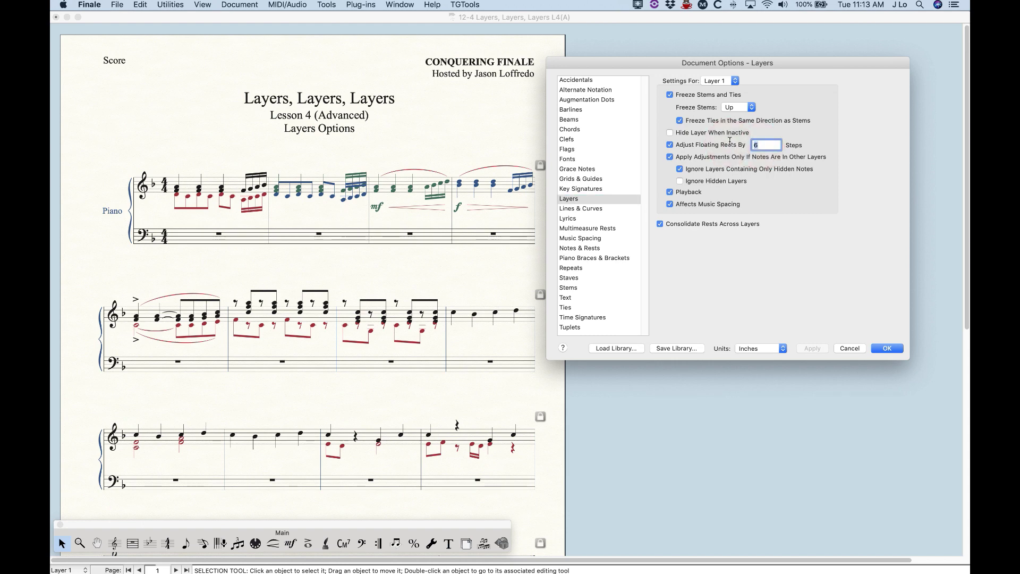
pyautogui.write('4')
pyautogui.click(811, 348)
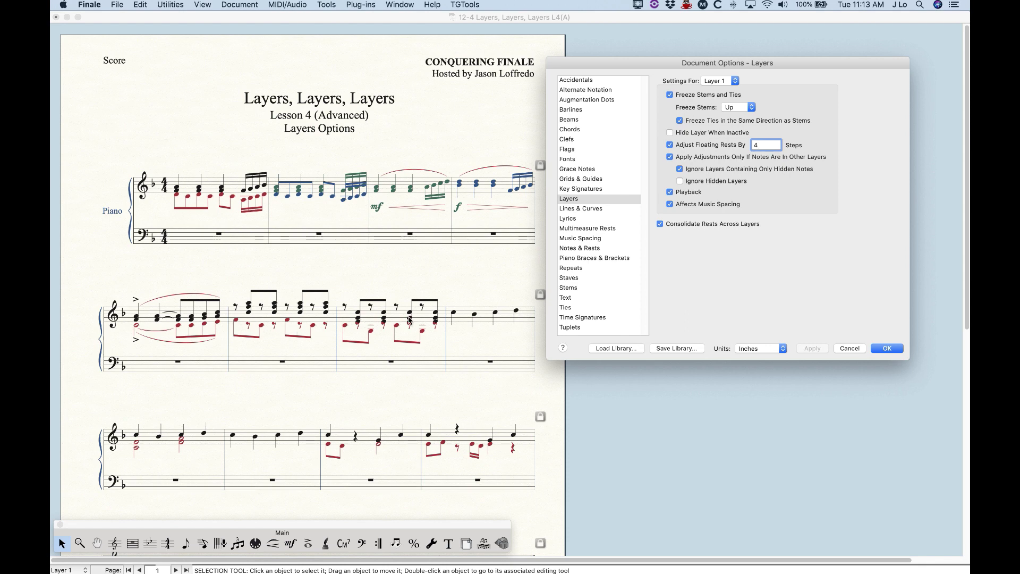
pyautogui.doubleClick(754, 144)
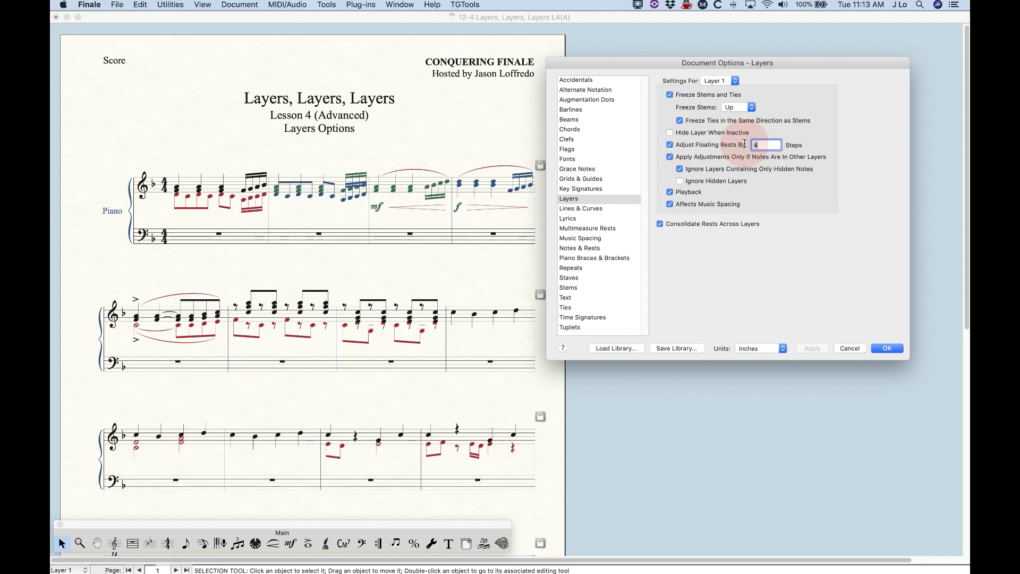
pyautogui.write('2')
pyautogui.click(812, 348)
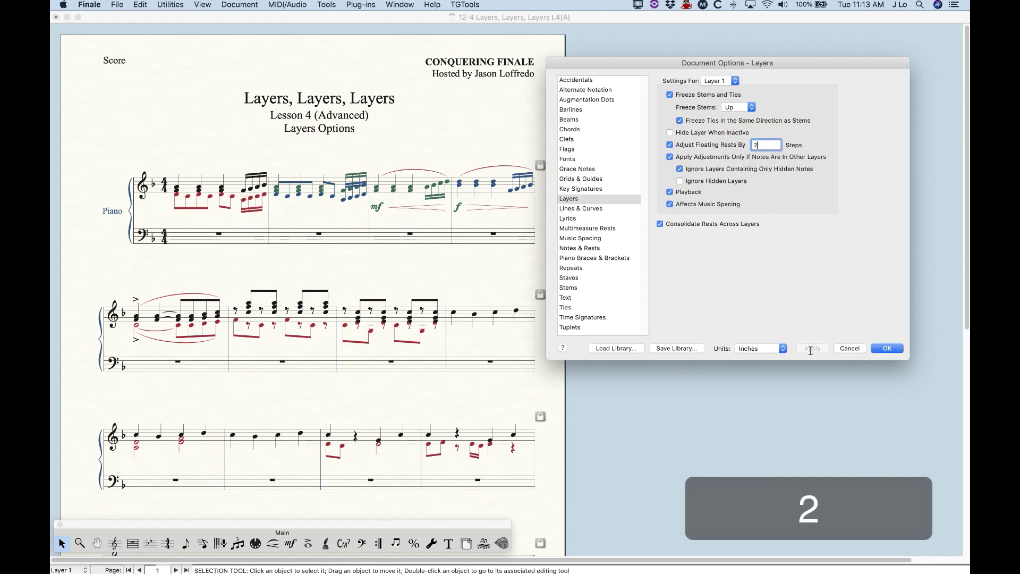
# Set Layer 1's floating rest adjustment to 3 steps and apply it
pyautogui.click(746, 144)
pyautogui.doubleClick(746, 144)
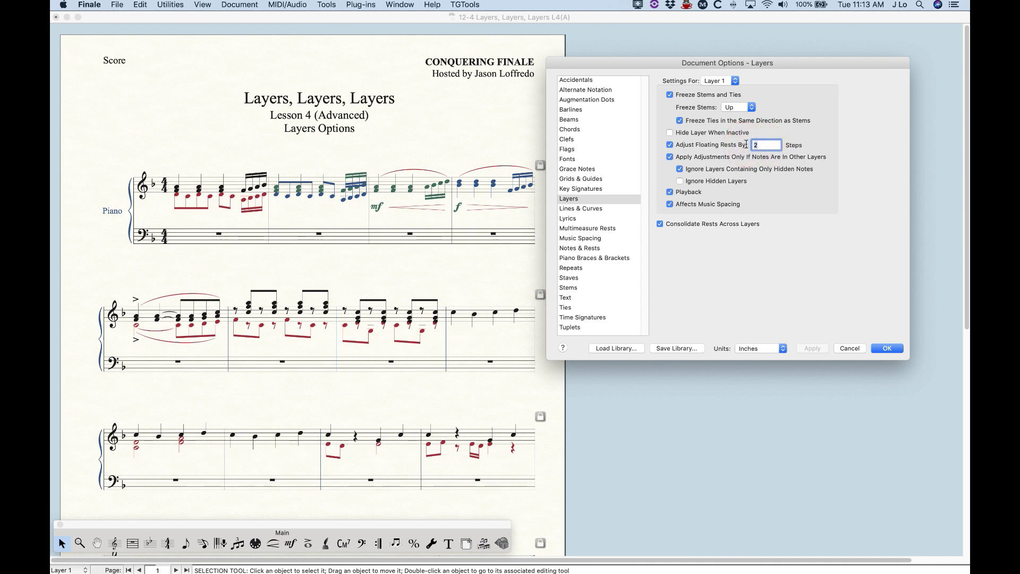
pyautogui.write('3')
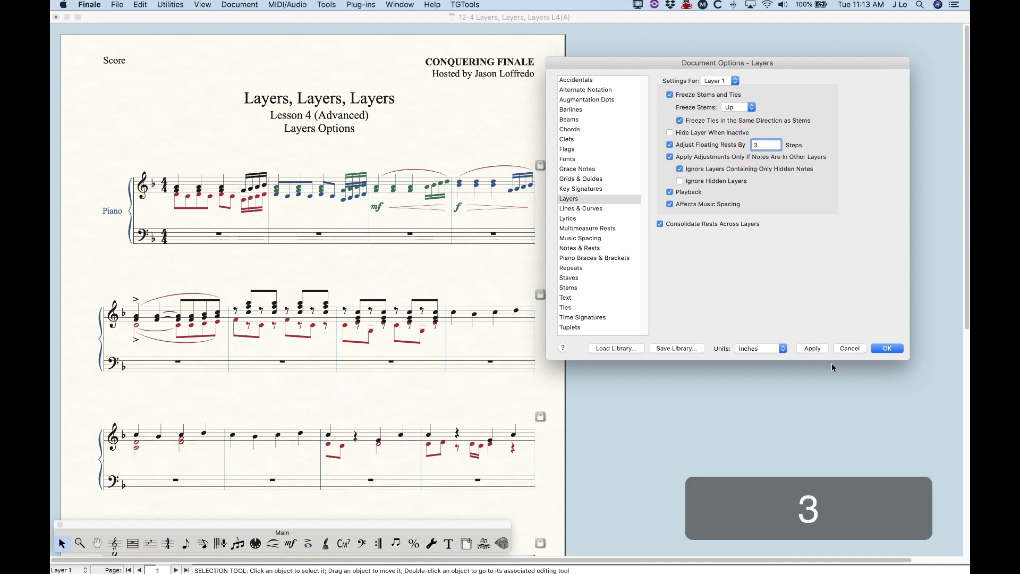
pyautogui.click(814, 350)
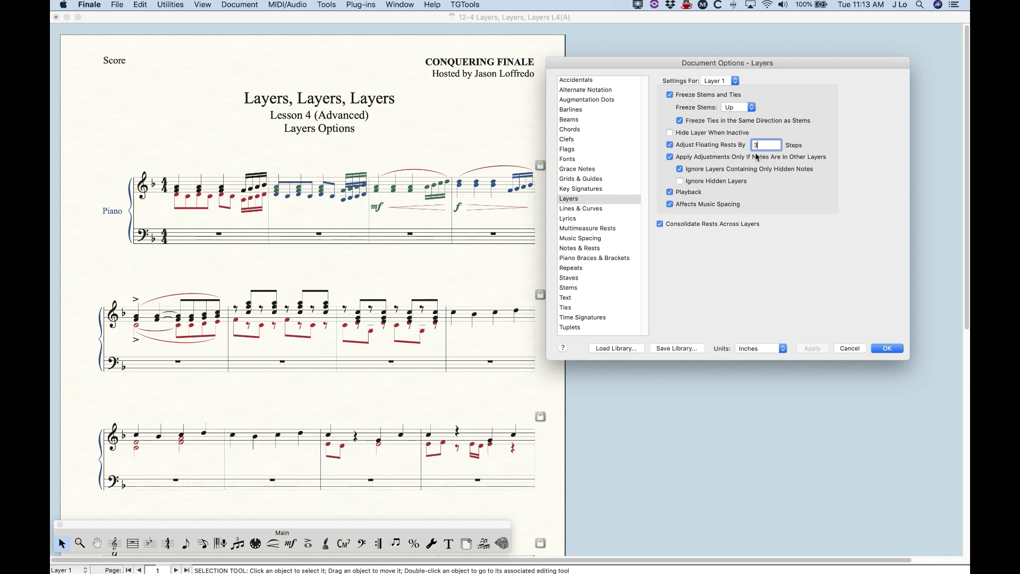
# Set Layer 1's floating rest adjustment to 6 steps and apply it
pyautogui.doubleClick(779, 143)
pyautogui.write('6')
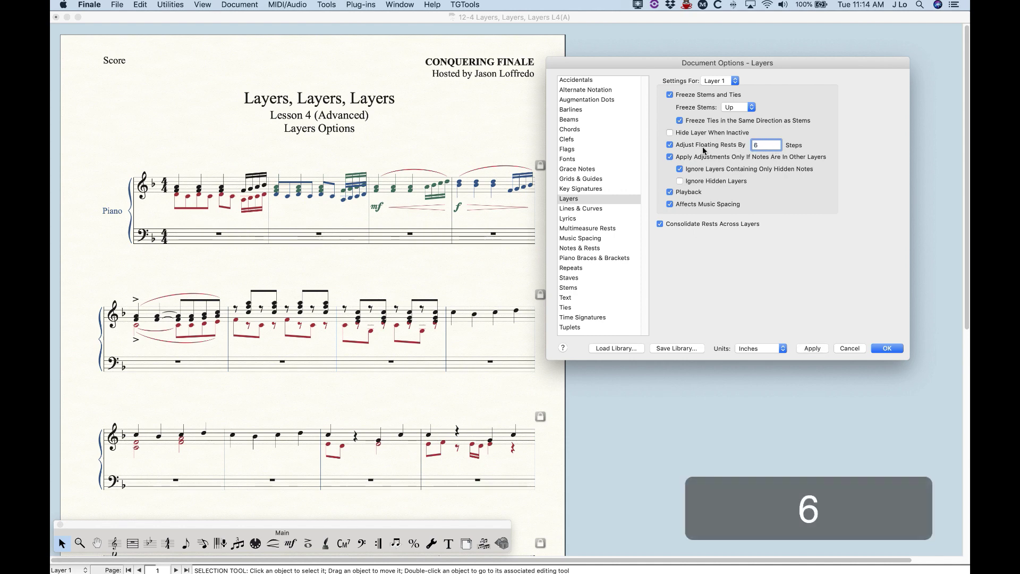
pyautogui.click(810, 349)
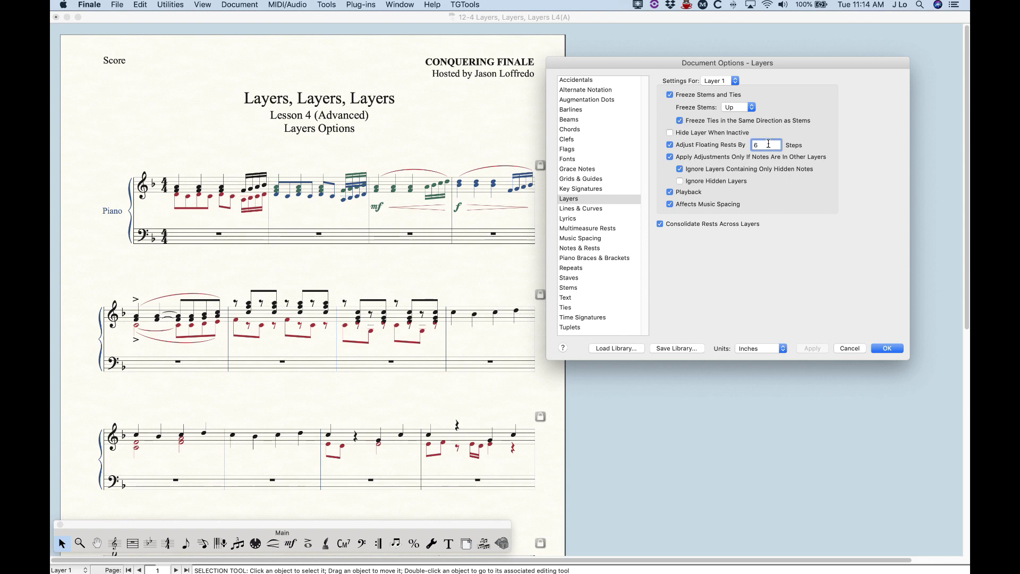
# Examine the stem, tie and rest settings for Layer 3 and return to the Layer 1 settings
pyautogui.click(730, 82)
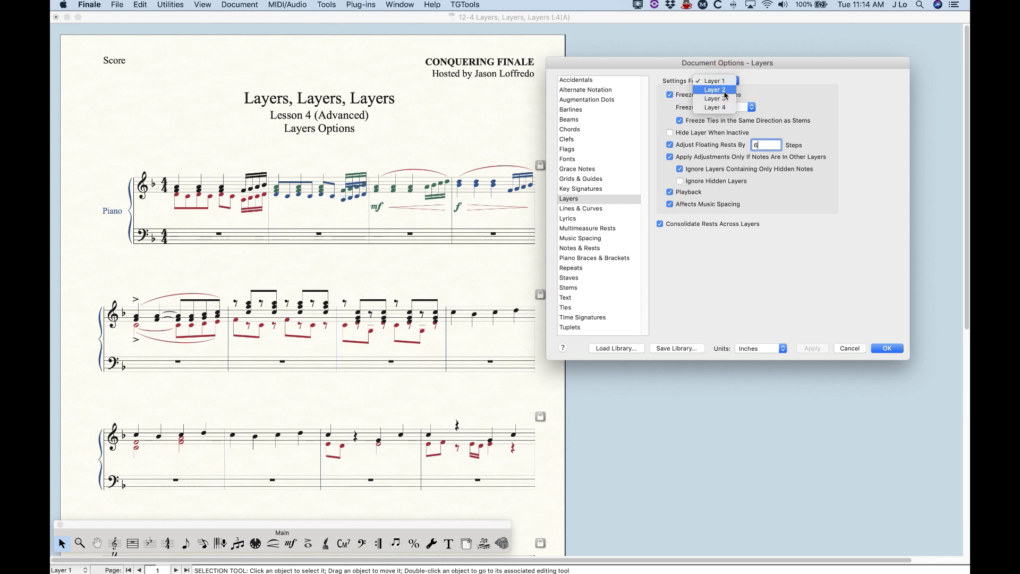
pyautogui.click(711, 99)
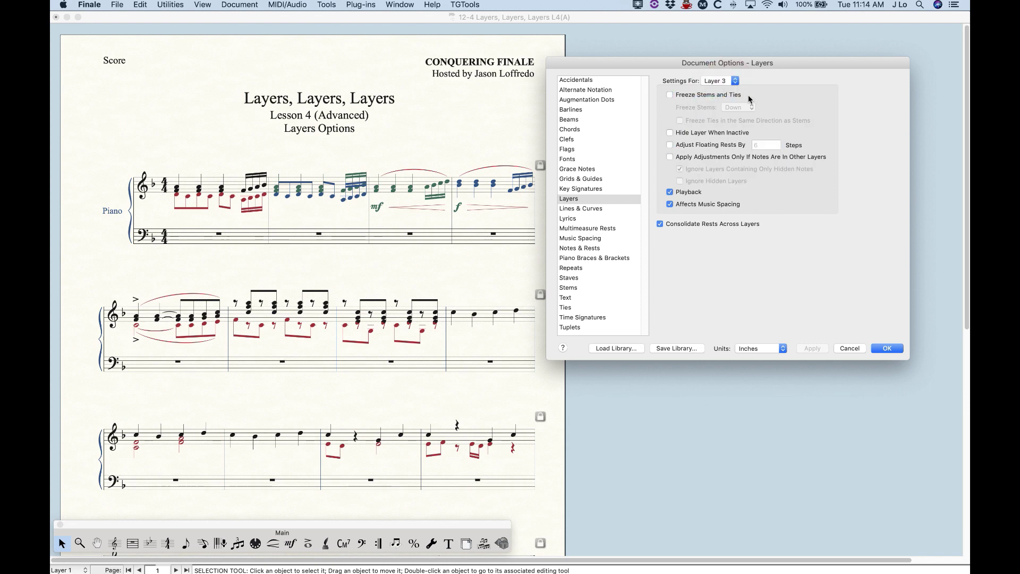
pyautogui.click(720, 84)
pyautogui.click(721, 83)
pyautogui.click(720, 81)
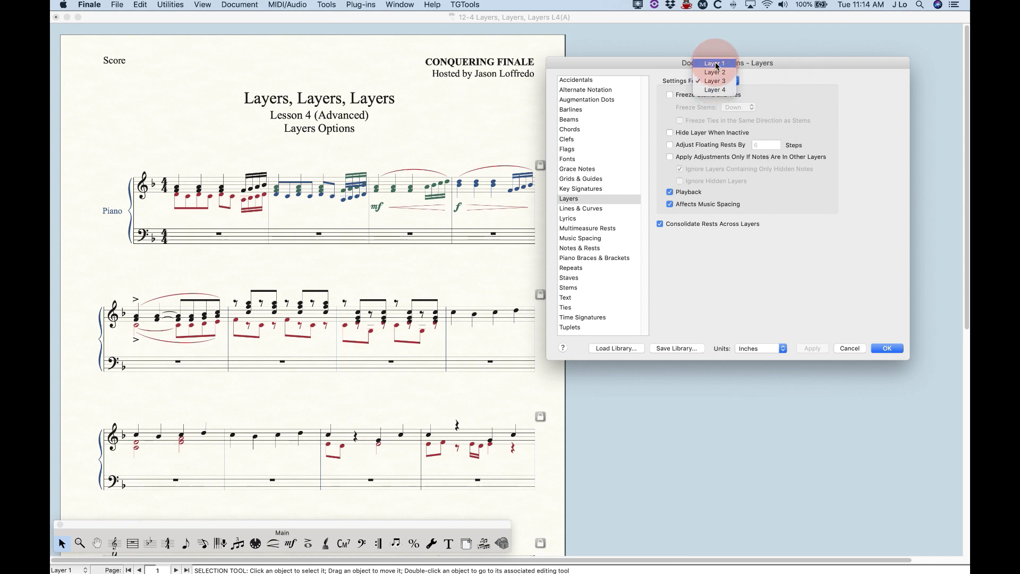
pyautogui.click(714, 64)
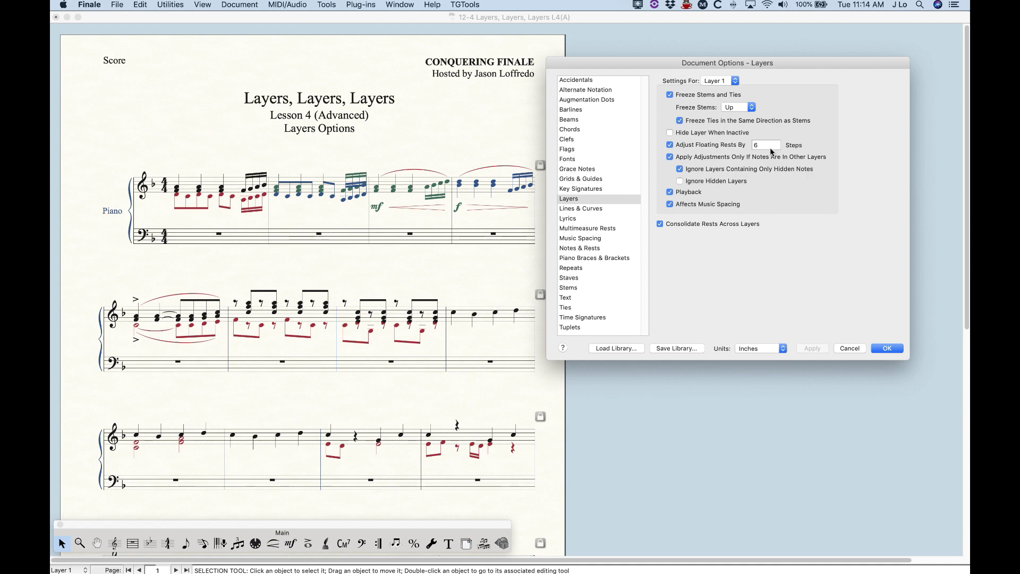
# Turn off Apply Adjustments Only If Notes Are In Other Layers for Layer 1 and apply the change
pyautogui.press('Right')
pyautogui.click(669, 157)
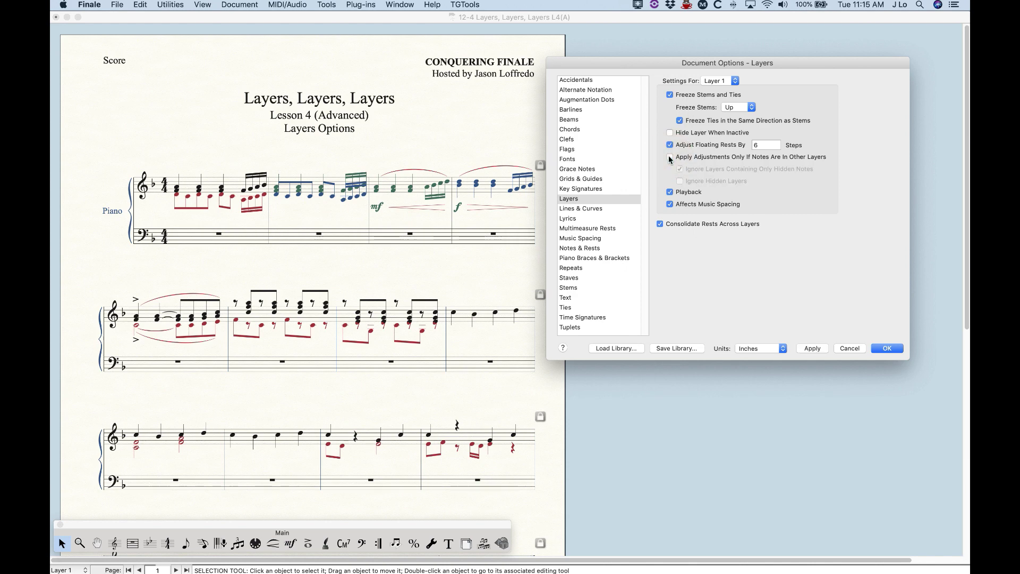
pyautogui.click(669, 157)
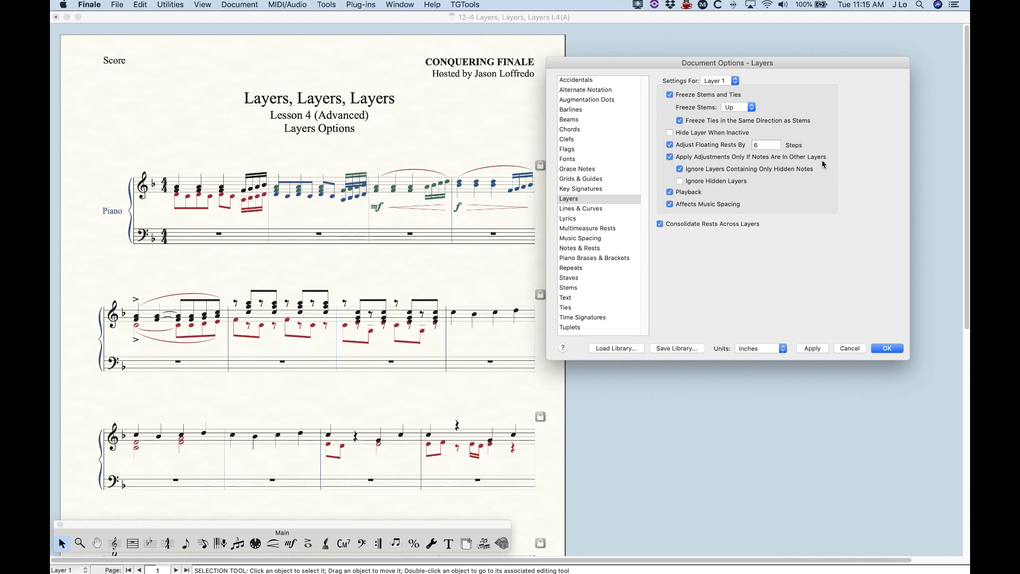
pyautogui.click(670, 156)
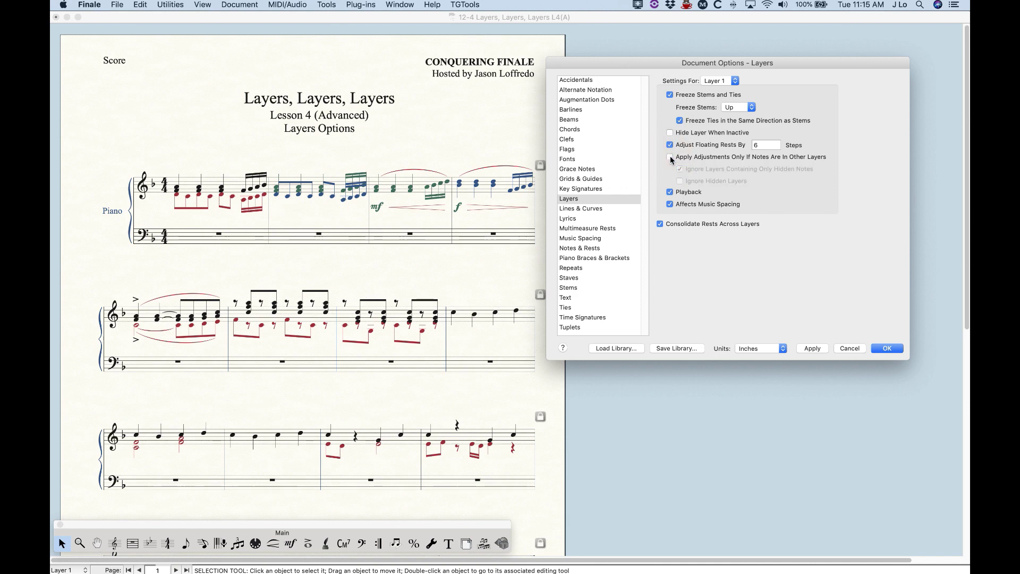
pyautogui.moveTo(653, 63); pyautogui.dragTo(680, 62)
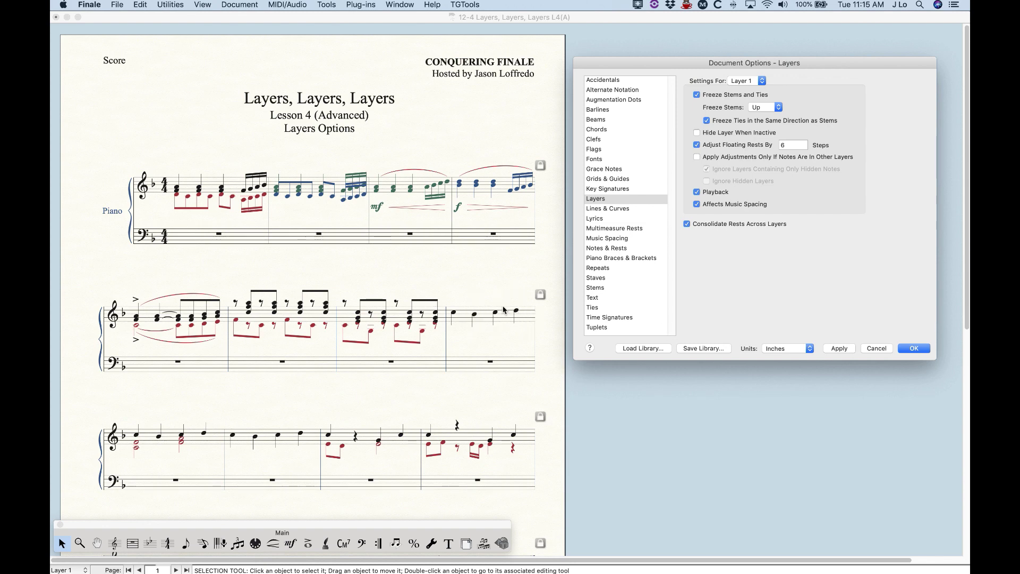
pyautogui.click(845, 349)
# Turn Layer 1's notes-in-other-layers condition back on, and turn off Ignore Layers Containing Only Hidden Notes, applying each change
pyautogui.click(697, 157)
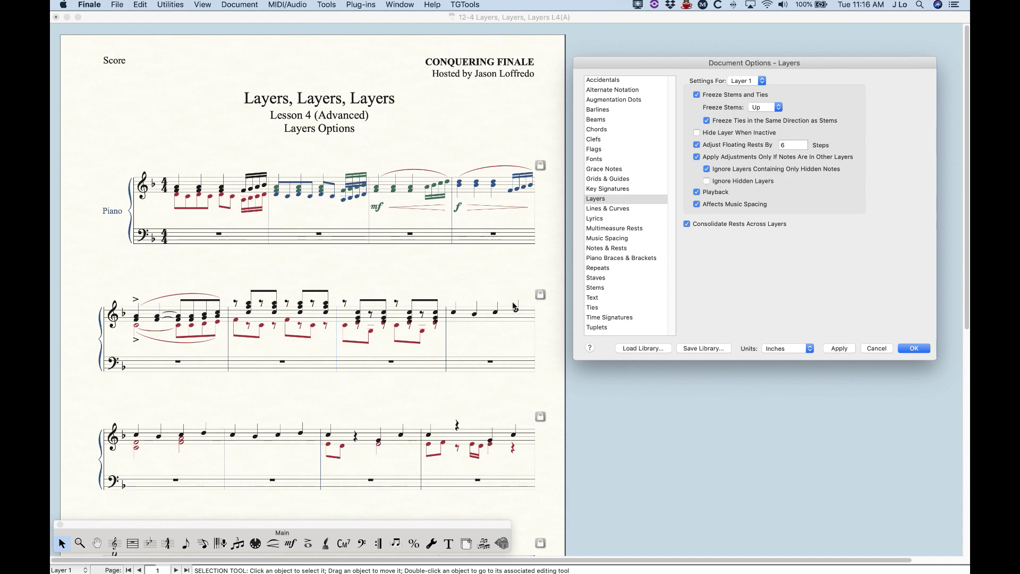
pyautogui.click(843, 349)
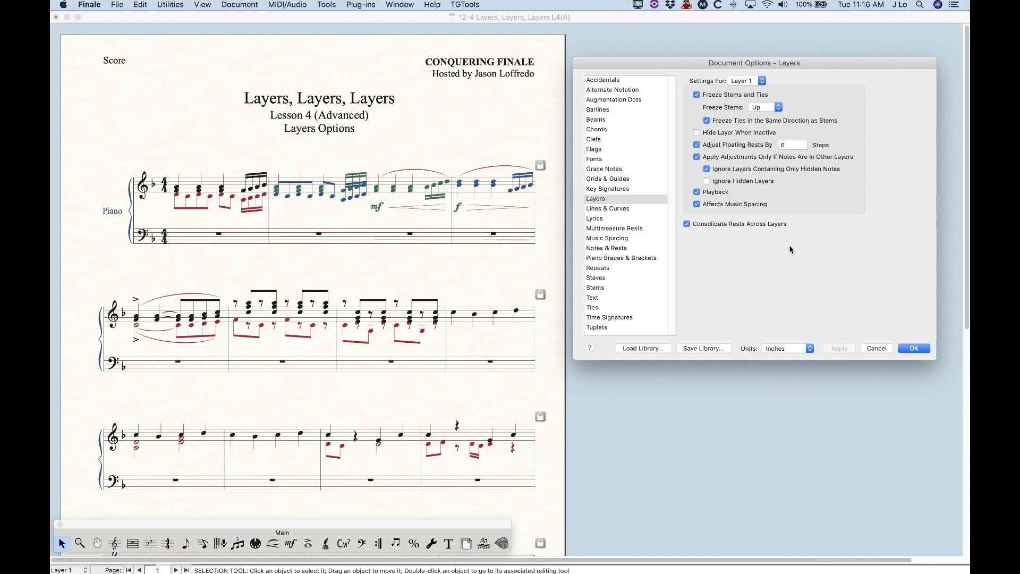
pyautogui.click(707, 169)
pyautogui.click(839, 349)
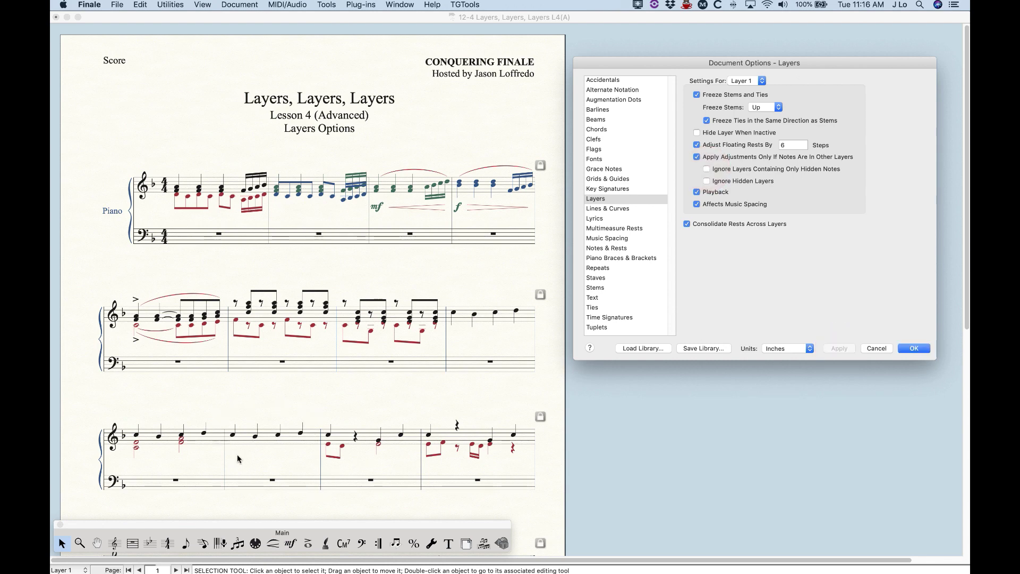
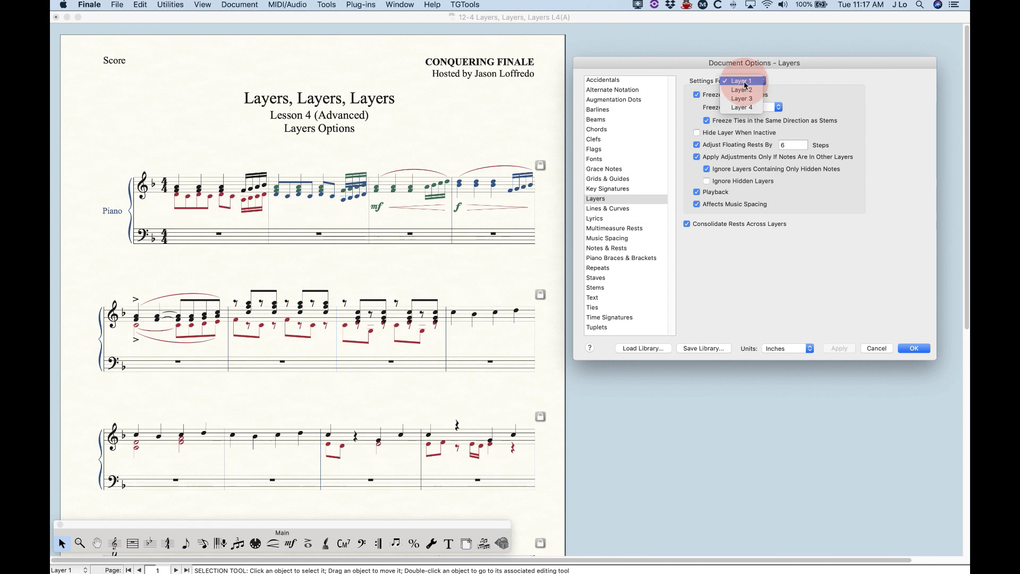
# Turn on Hide Layer When Inactive for Layer 2, apply it, close the options and make Layer 2 the active layer
pyautogui.click(751, 89)
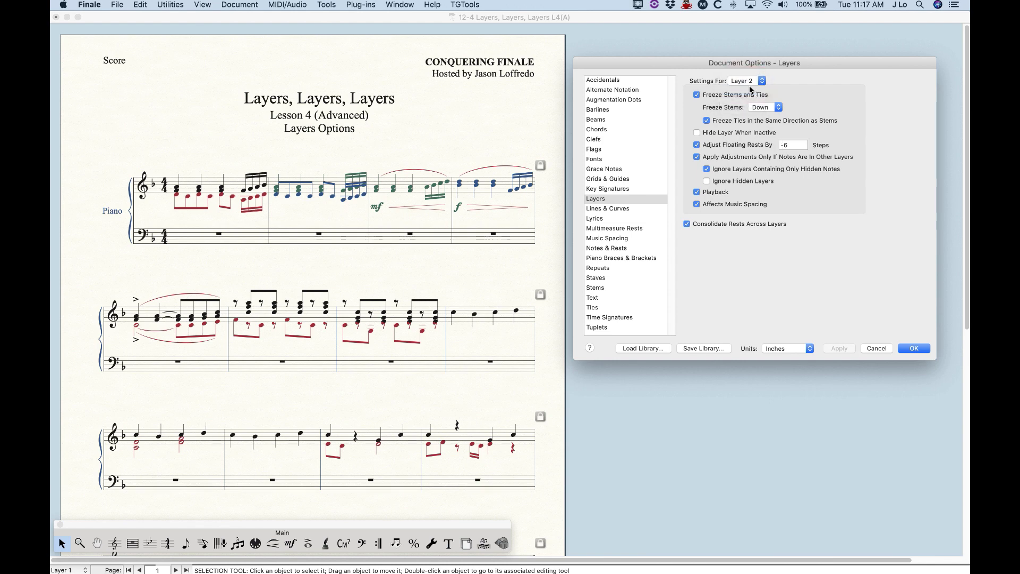
pyautogui.click(697, 132)
pyautogui.click(839, 349)
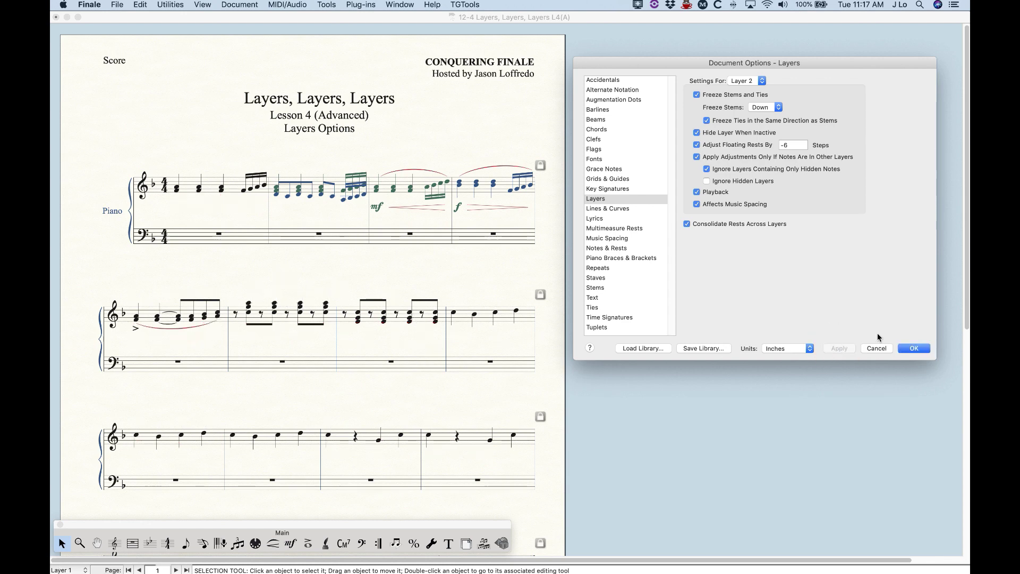
pyautogui.click(750, 80)
pyautogui.click(742, 71)
pyautogui.click(877, 348)
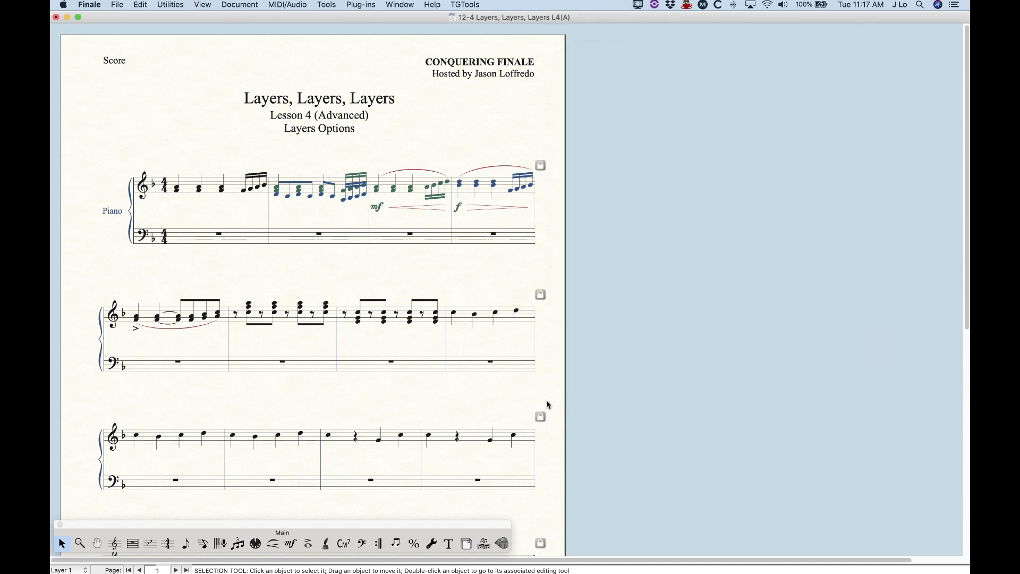
pyautogui.press('alt+super+2')
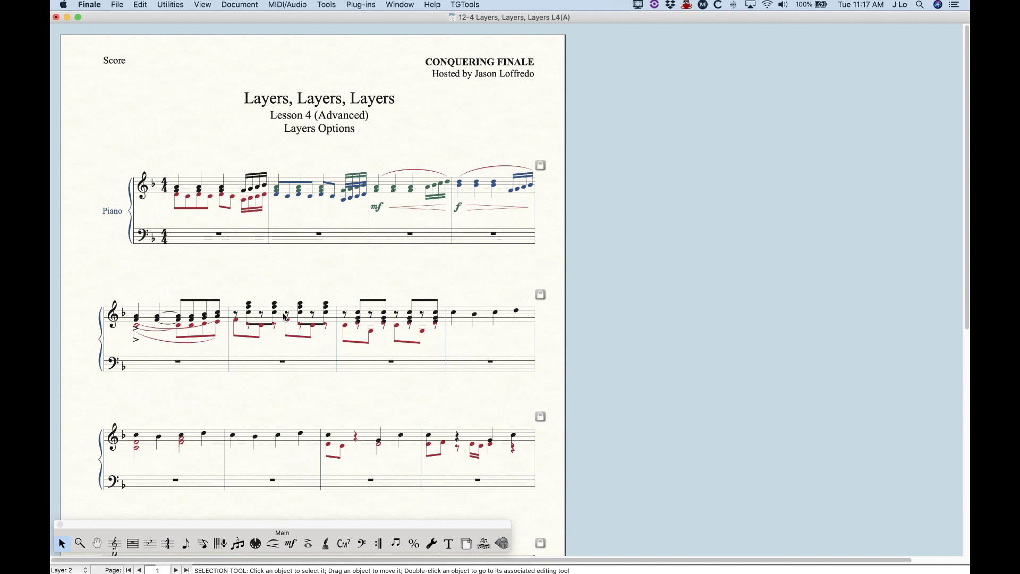
# Reopen the document's Layers options and turn Ignore Hidden Layers on and off again for Layer 1
pyautogui.click(240, 5)
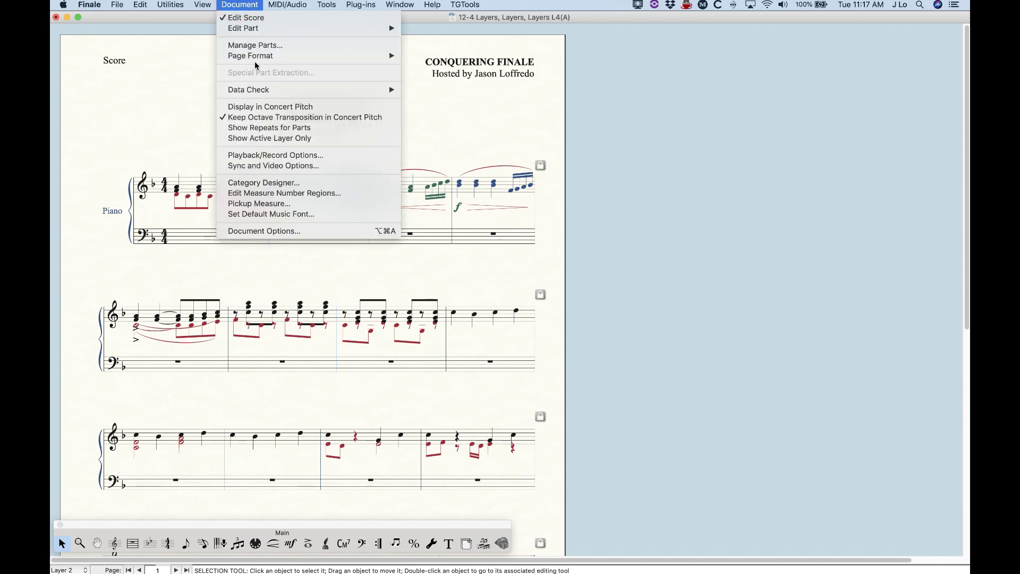
pyautogui.click(258, 232)
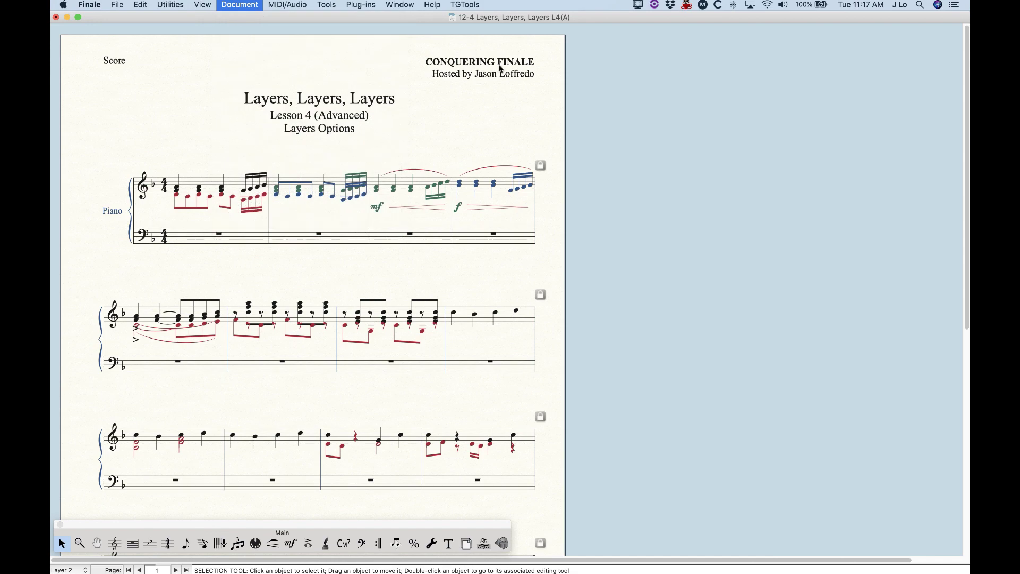
pyautogui.moveTo(471, 82); pyautogui.dragTo(690, 58)
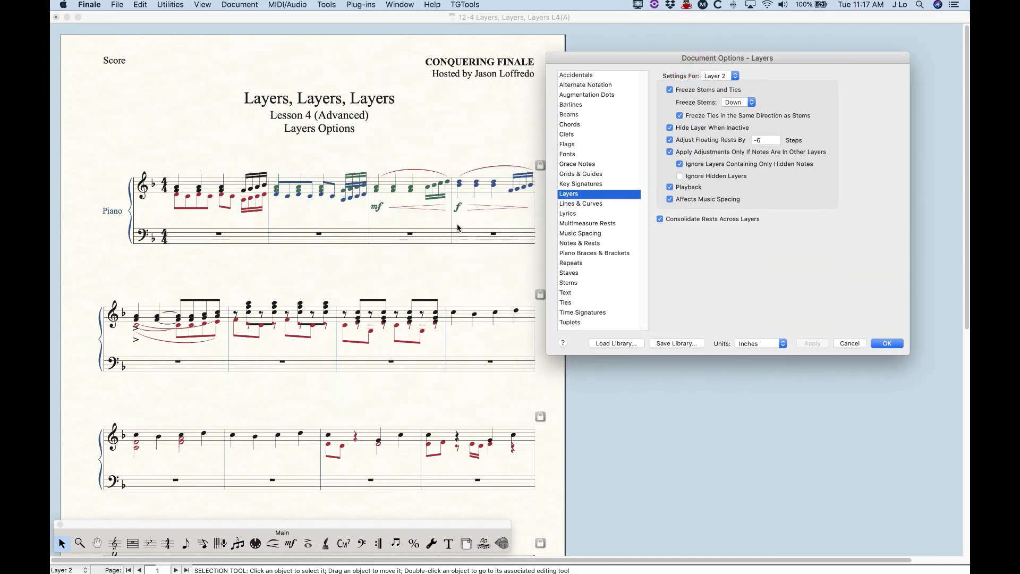
pyautogui.click(719, 76)
pyautogui.click(718, 67)
pyautogui.click(680, 176)
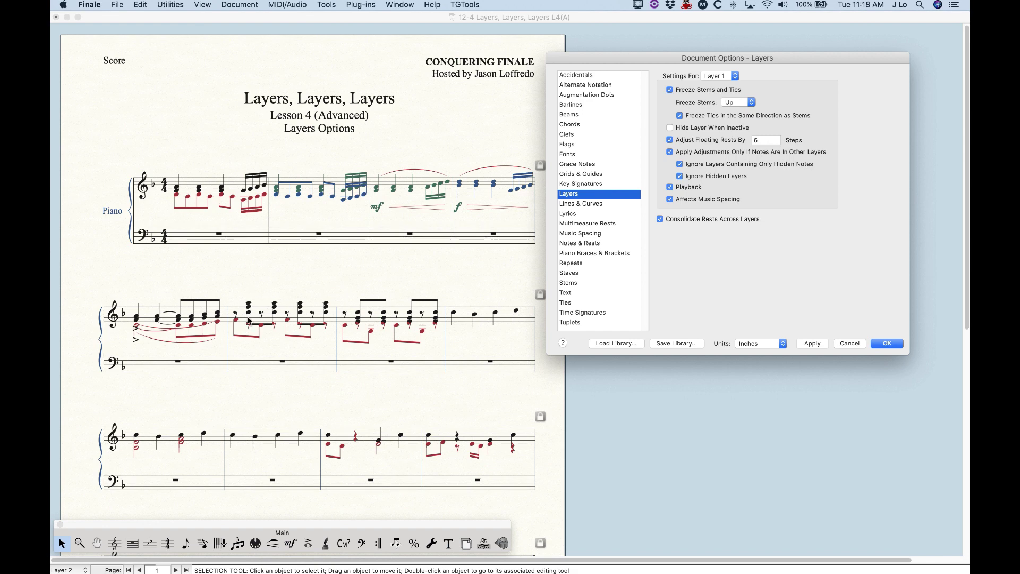
pyautogui.click(679, 176)
# Turn off Hide Layer When Inactive for Layer 2 and apply the change
pyautogui.click(711, 76)
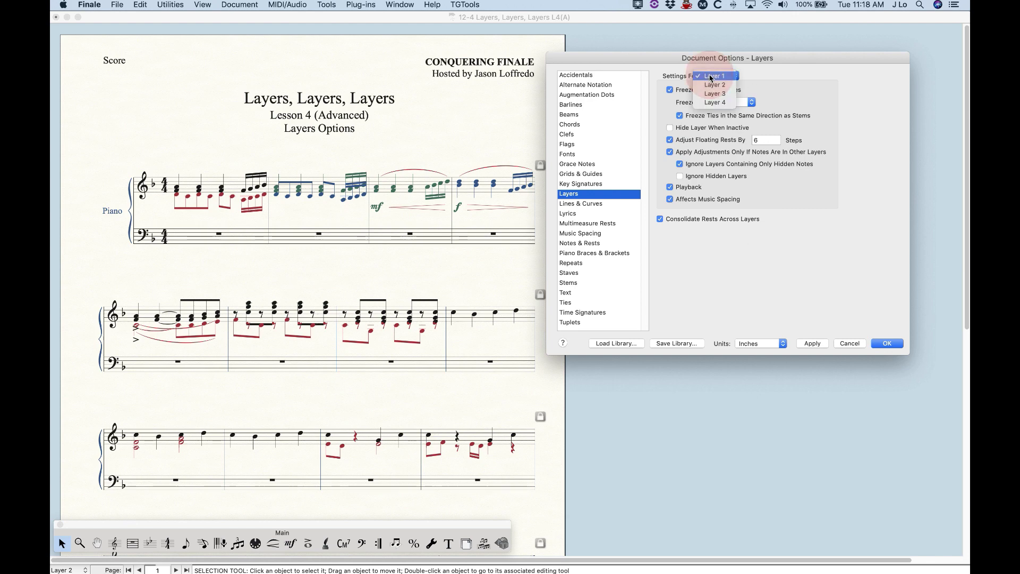
pyautogui.click(715, 85)
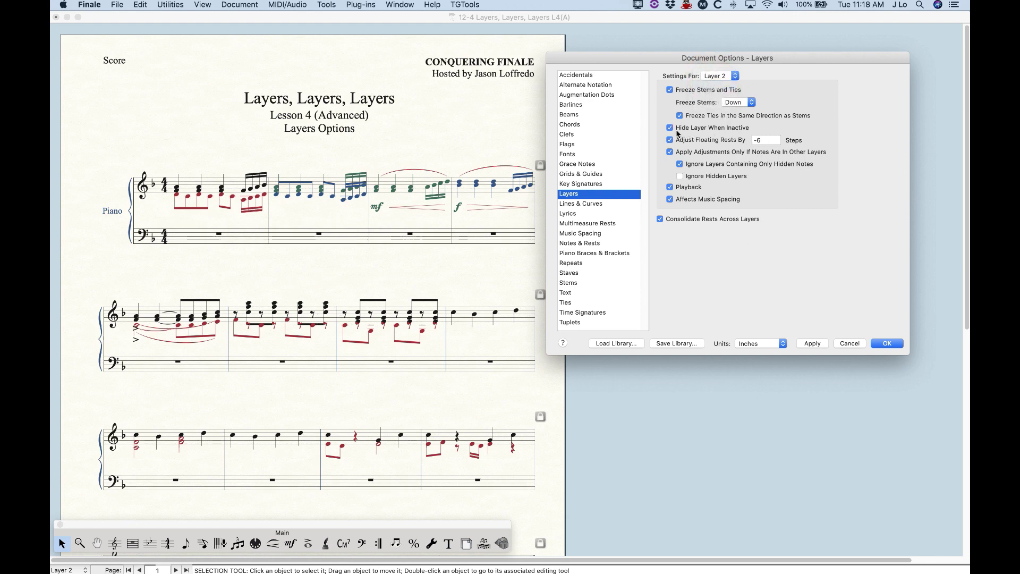
pyautogui.click(670, 128)
pyautogui.click(812, 344)
# Compare the settings of Layer 1 and Layer 2 in the document's Layers options, then close the dialog without changing anything
pyautogui.click(720, 78)
pyautogui.click(717, 66)
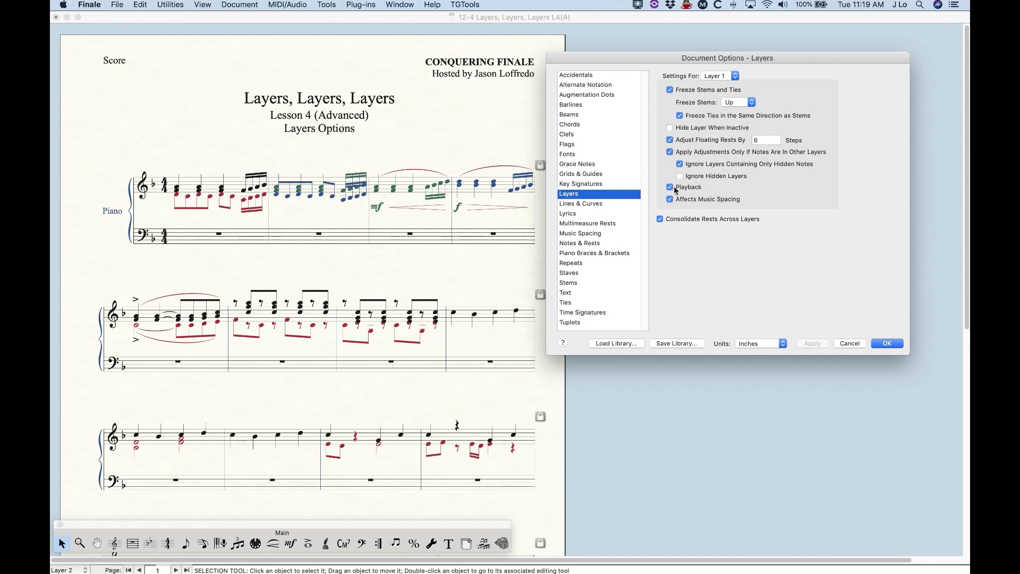
pyautogui.click(720, 76)
pyautogui.click(714, 85)
pyautogui.click(734, 77)
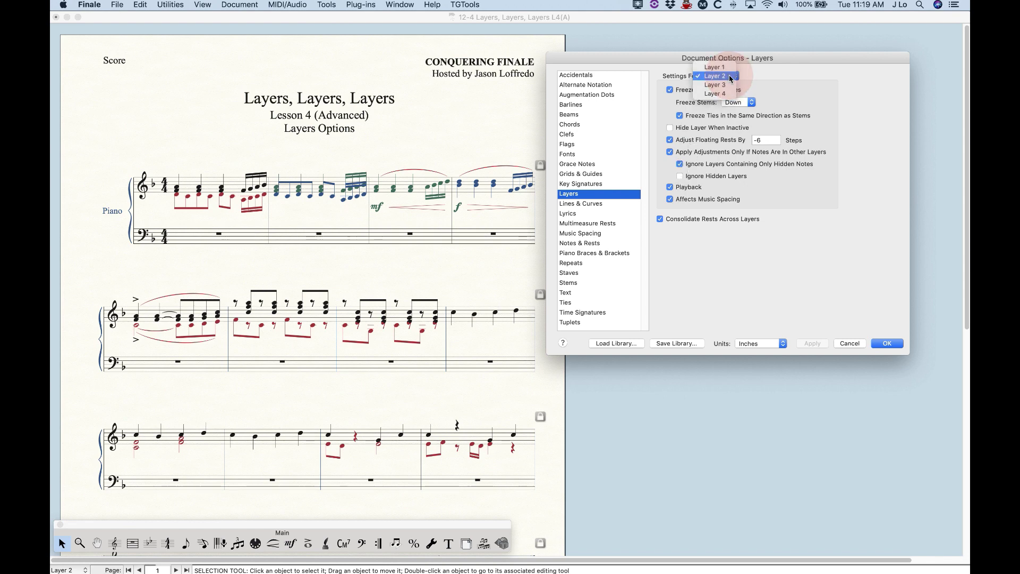
pyautogui.click(714, 67)
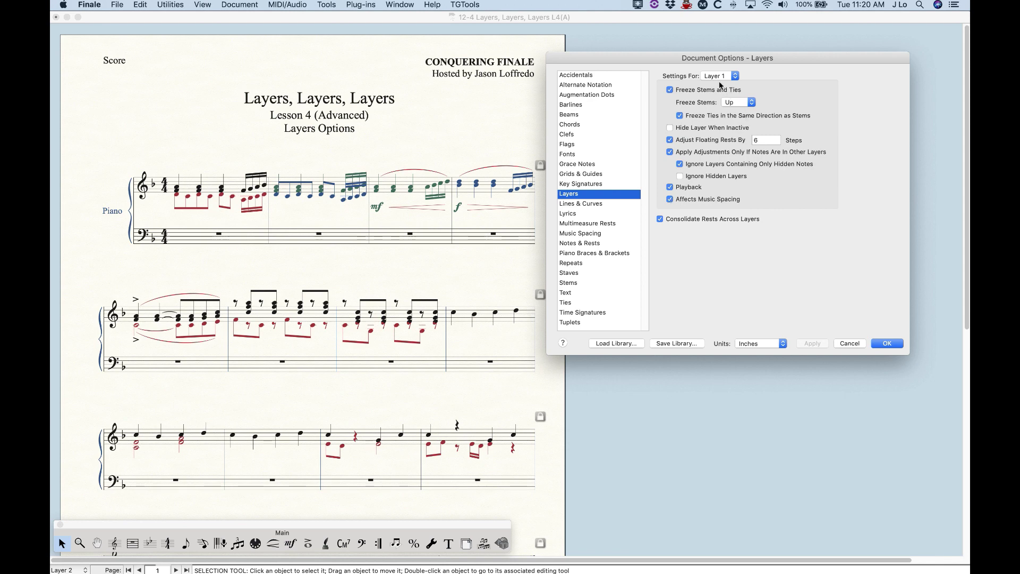
pyautogui.click(850, 343)
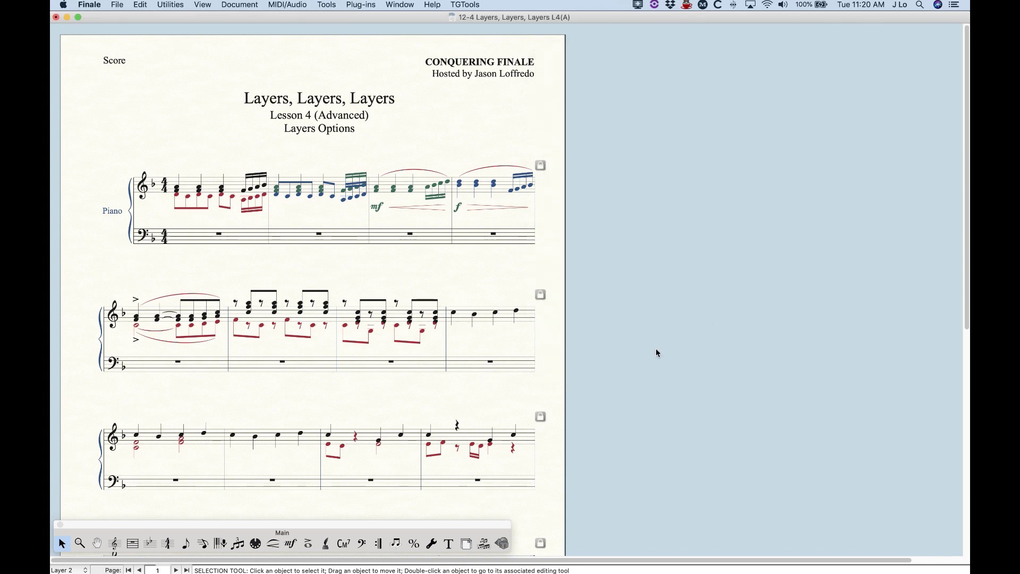
# Inspect the hidden notes in each upper-staff slash measure of the last system with the Speedy Entry tool
pyautogui.scroll(-3, 601, 384)
pyautogui.scroll(-2, 602, 388)
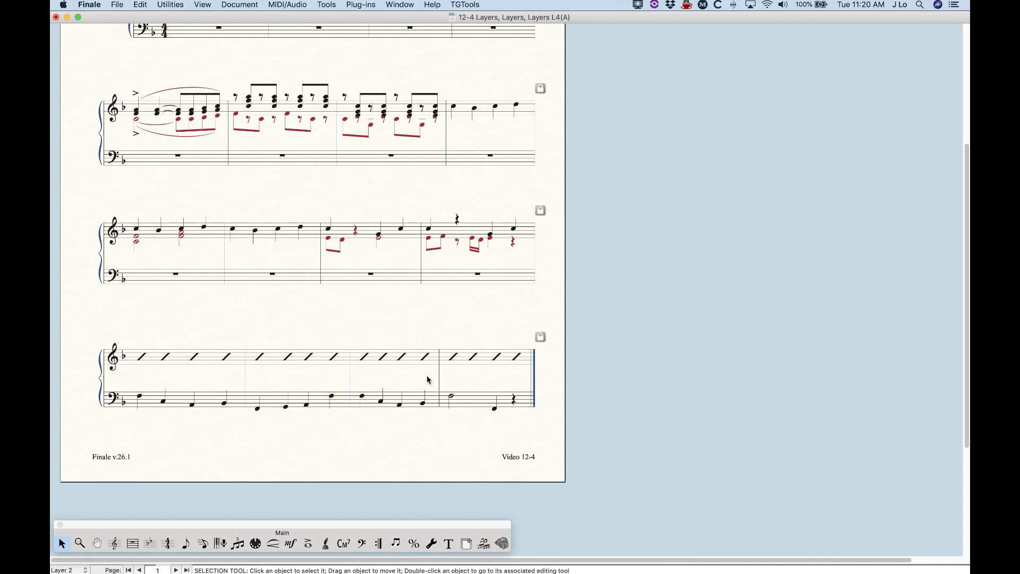
pyautogui.click(201, 546)
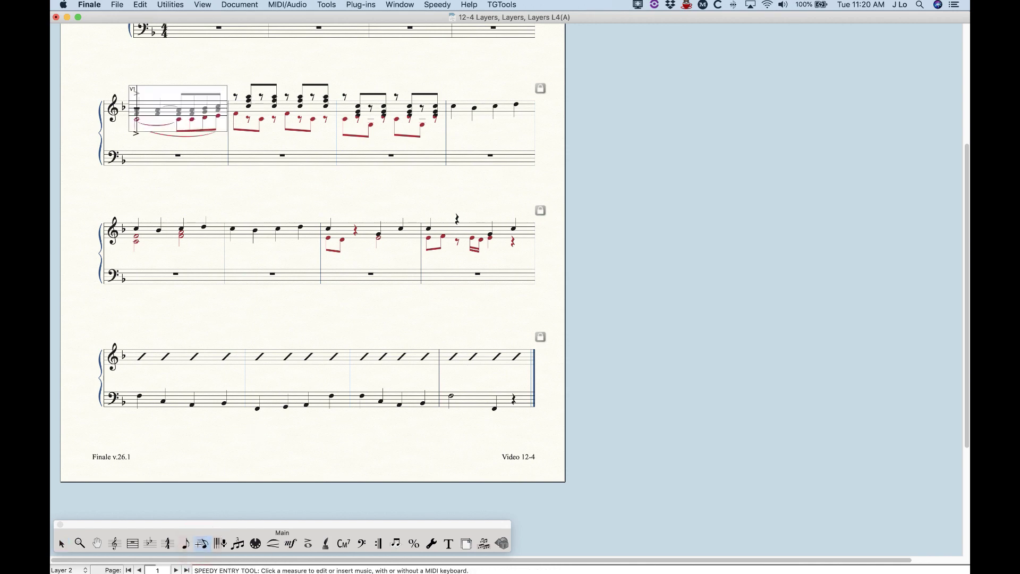
pyautogui.click(171, 356)
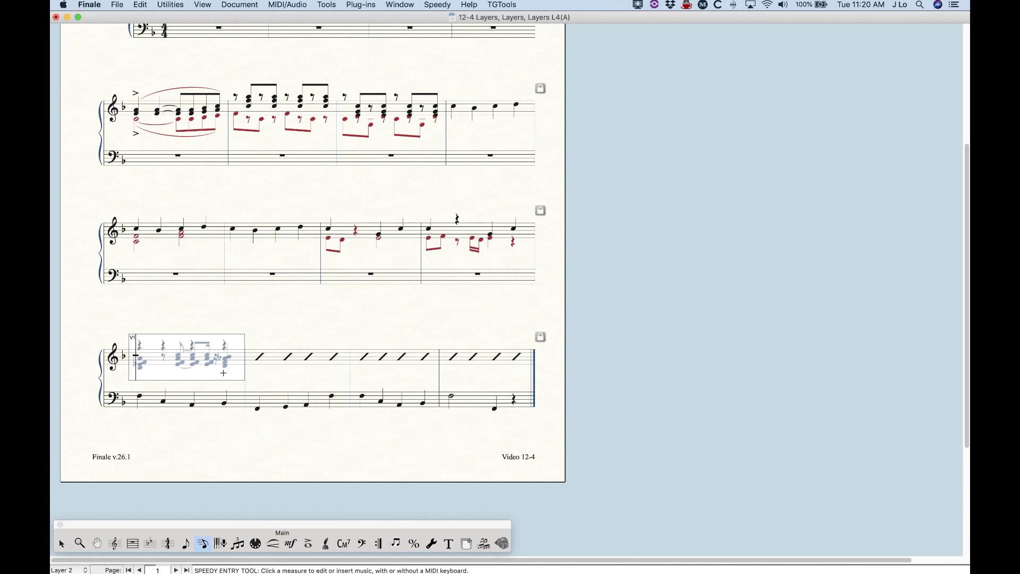
pyautogui.click(296, 355)
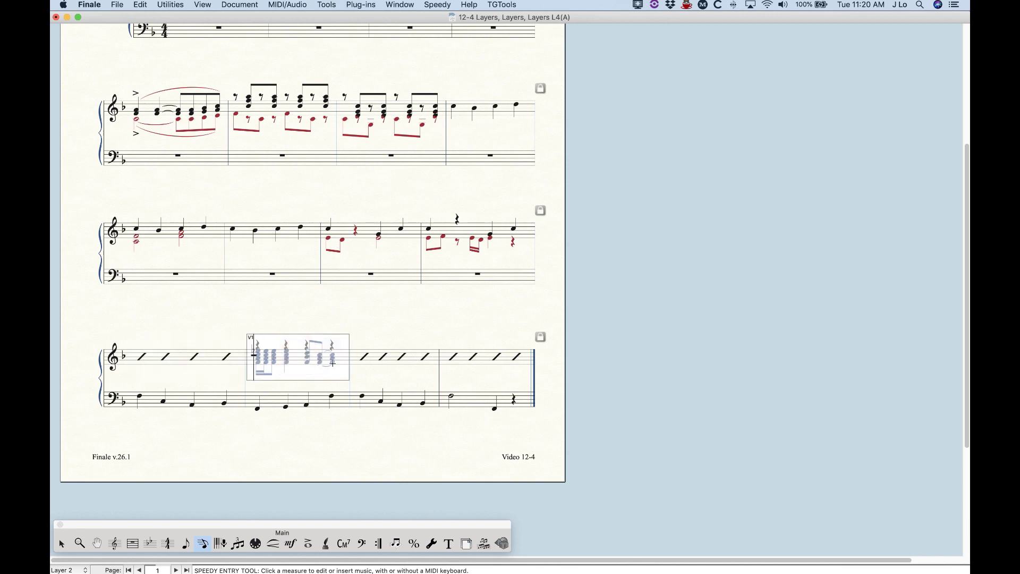
pyautogui.click(383, 356)
pyautogui.click(481, 359)
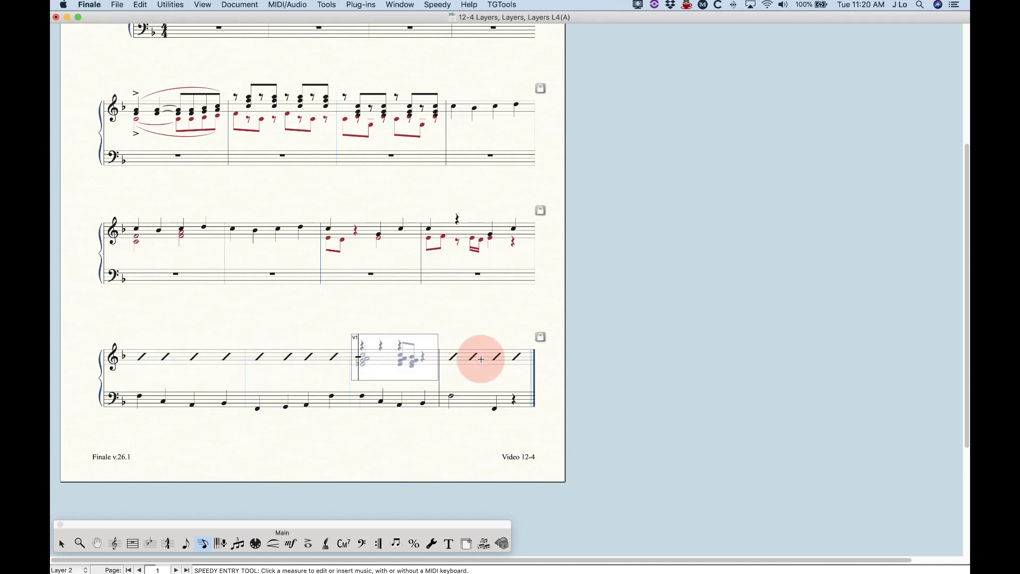
pyautogui.click(363, 358)
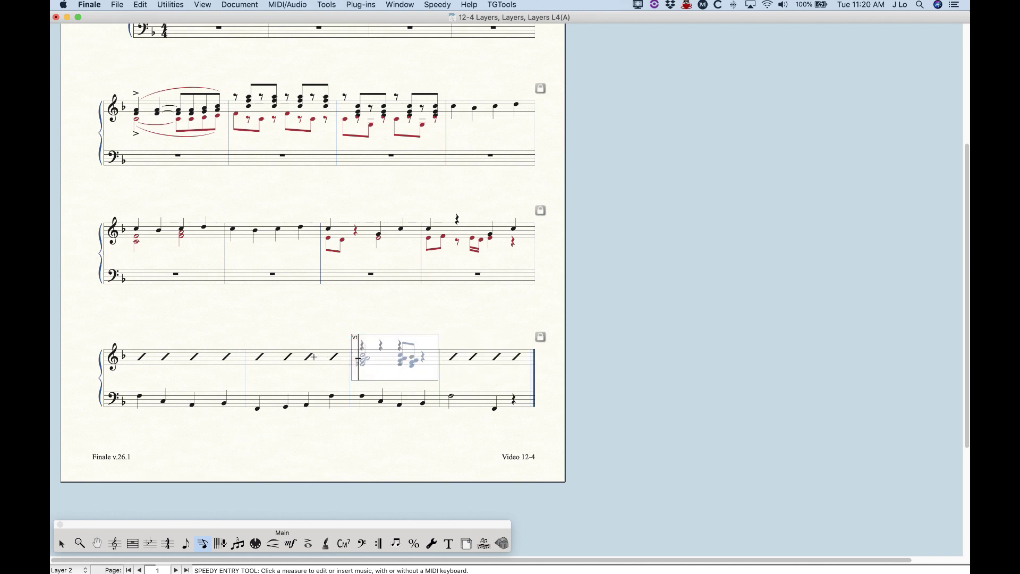
pyautogui.click(312, 357)
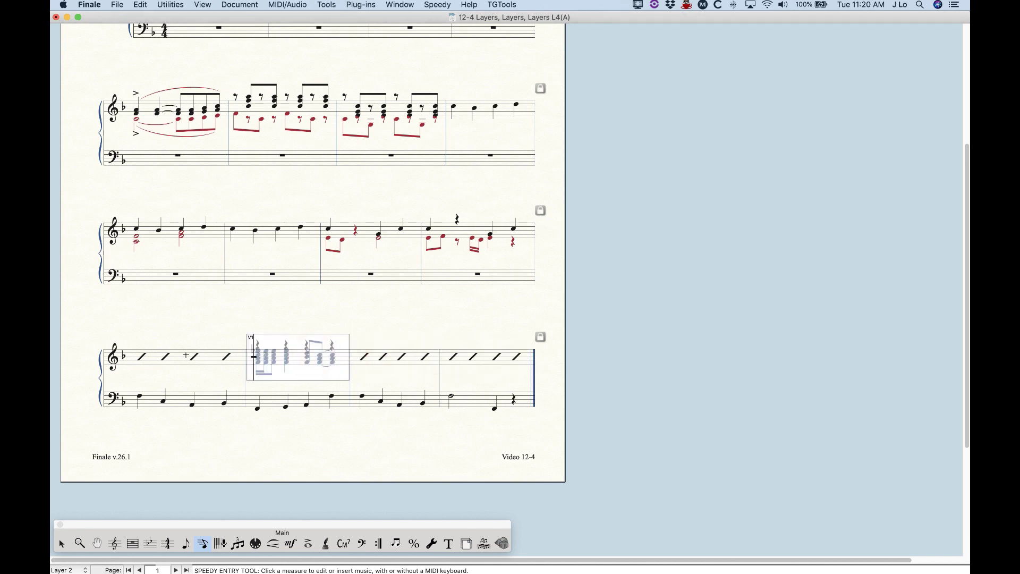
pyautogui.click(186, 355)
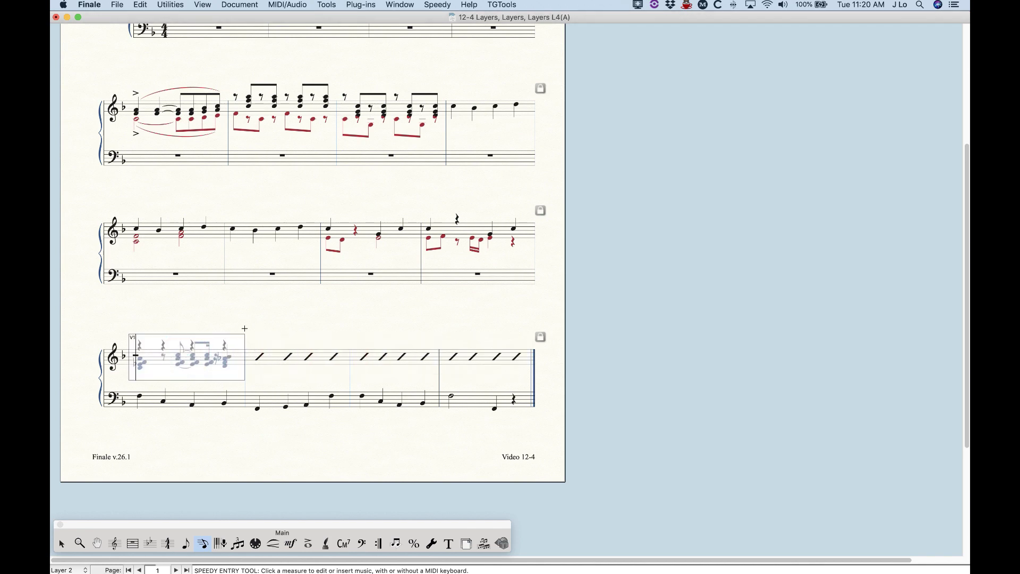
pyautogui.click(324, 331)
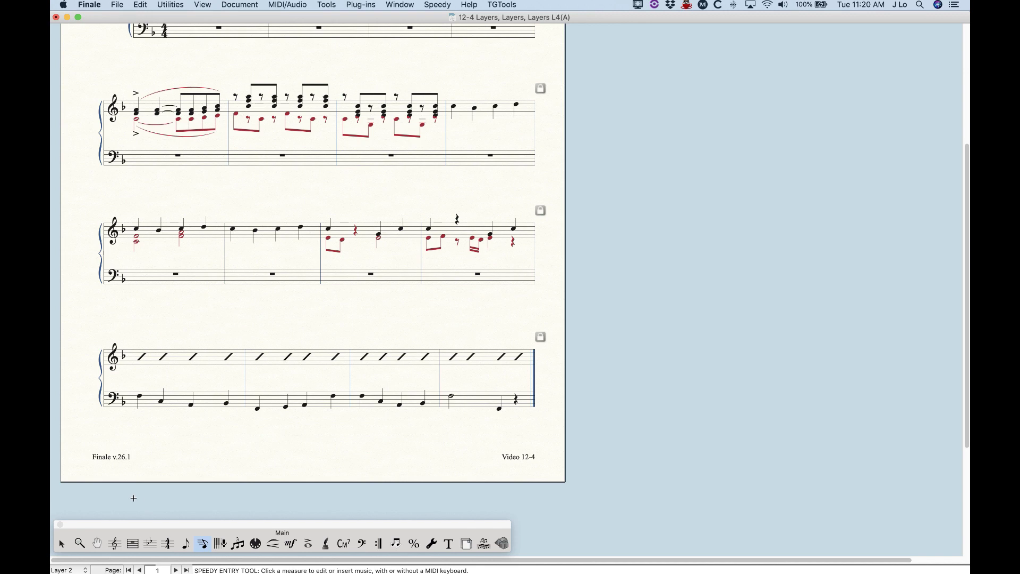
# Turn off Affects Music Spacing for Layer 4 in the document's Layers options, apply it and close the dialog
pyautogui.click(62, 544)
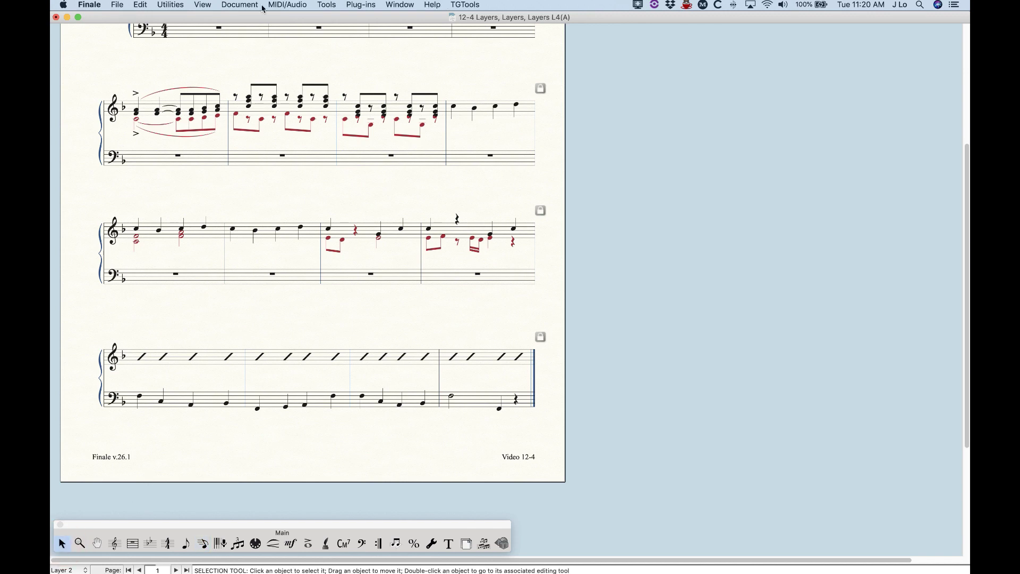
pyautogui.click(240, 4)
pyautogui.click(268, 232)
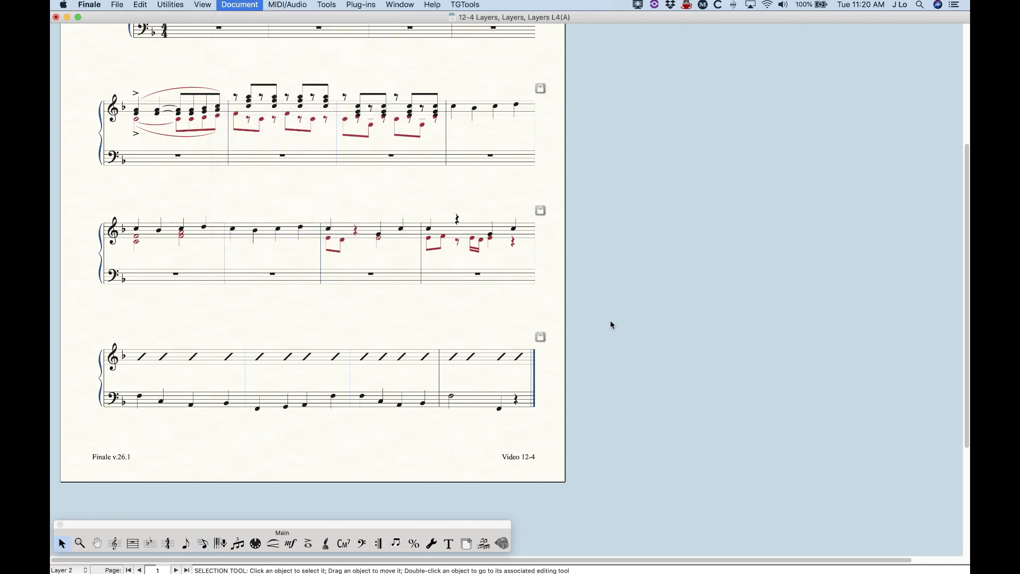
pyautogui.click(691, 84)
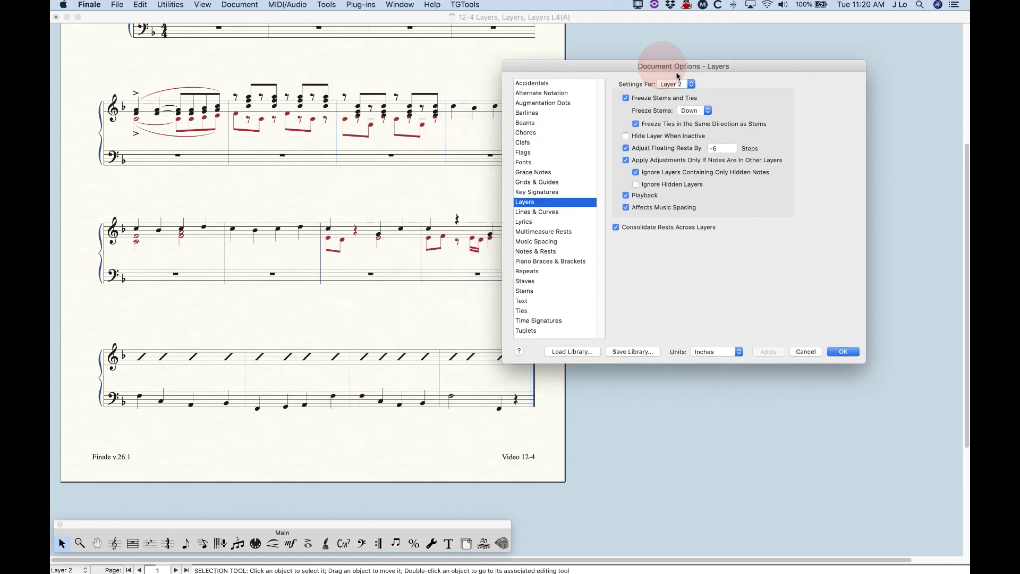
pyautogui.click(679, 102)
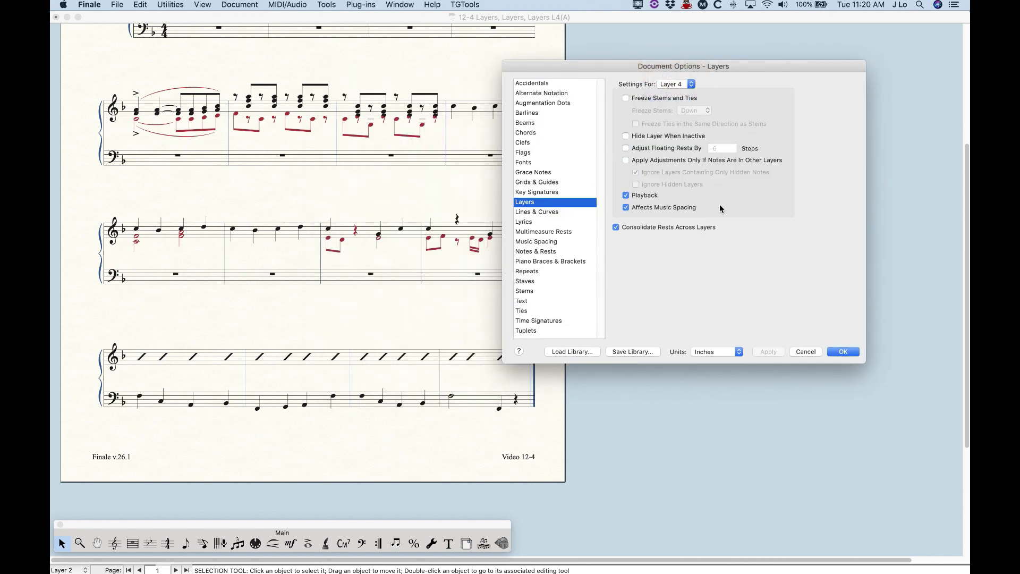
pyautogui.click(625, 207)
pyautogui.click(767, 351)
pyautogui.click(843, 352)
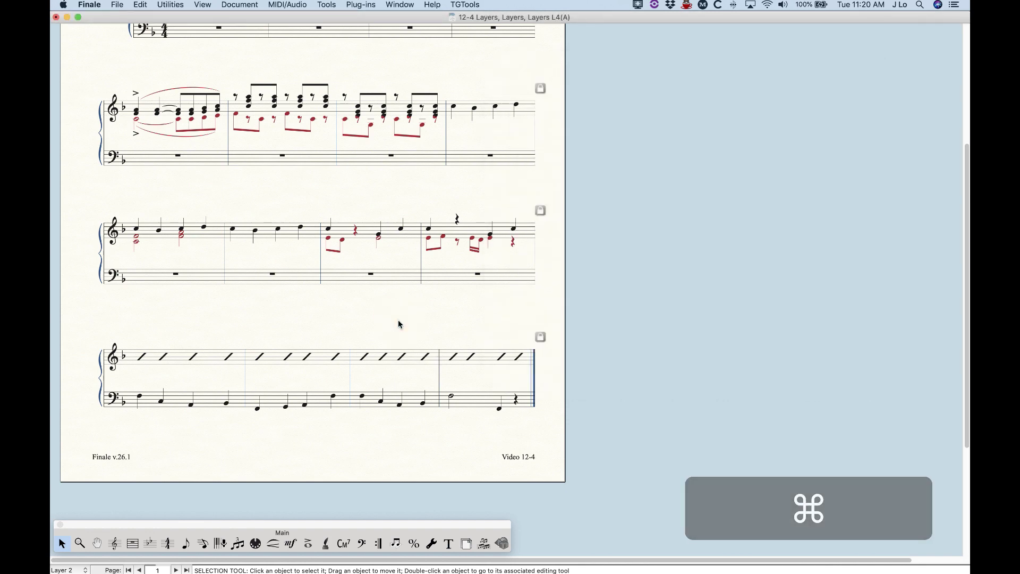
# Reapply note spacing to the whole score and make Layer 1 the active layer
pyautogui.press('super+a')
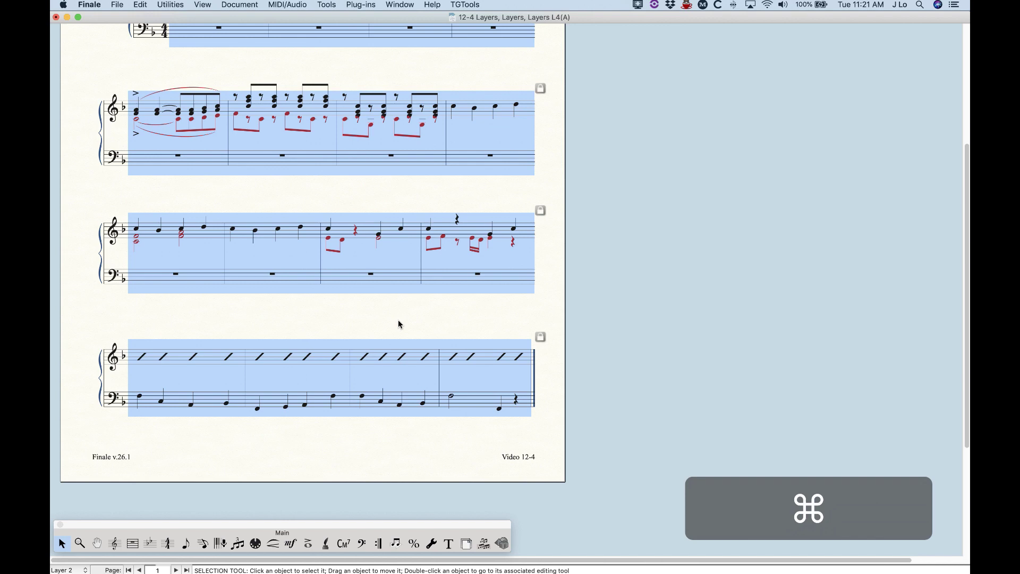
pyautogui.press('super+4')
pyautogui.click(373, 320)
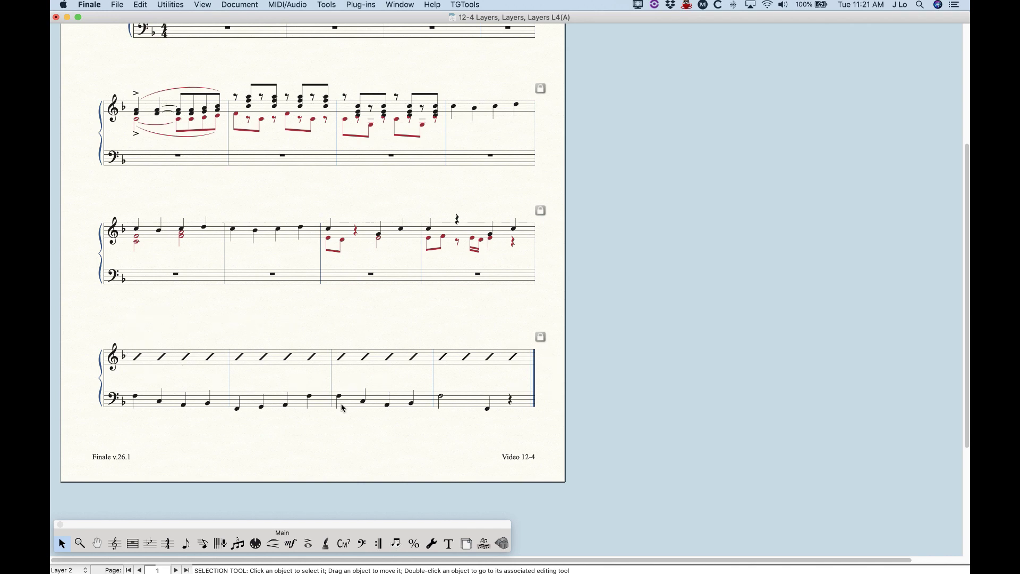
pyautogui.press('alt+super+1')
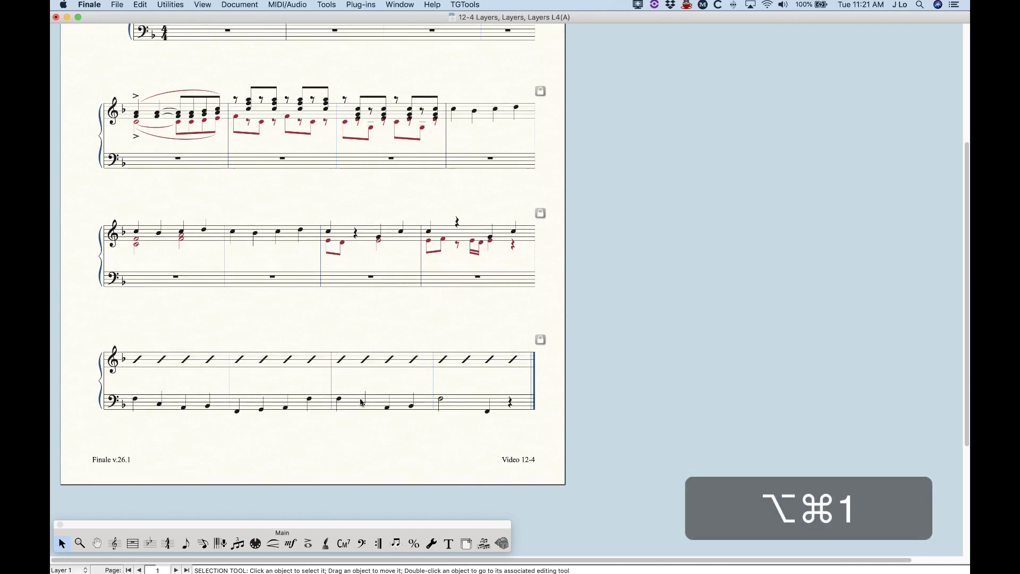
# Reopen the document's Layers options, turn Affects Music Spacing back on for Layer 4 and confirm
pyautogui.scroll(5, 360, 402)
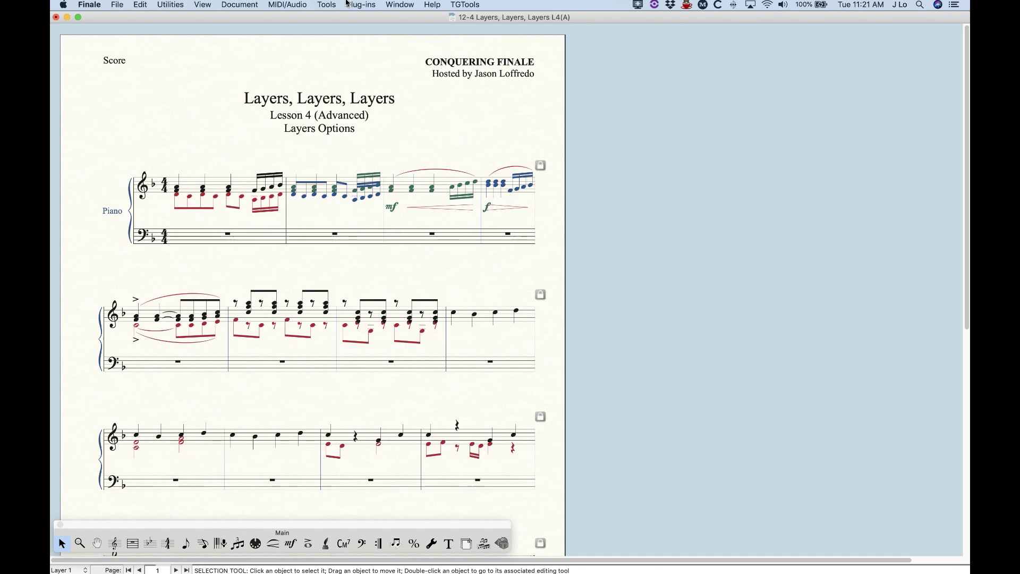
pyautogui.click(231, 5)
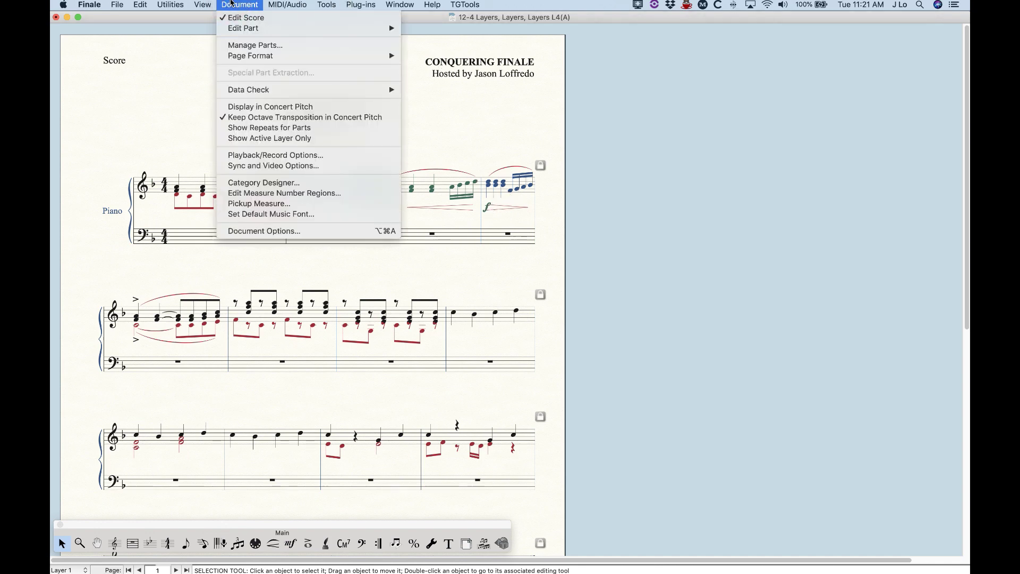
pyautogui.click(280, 233)
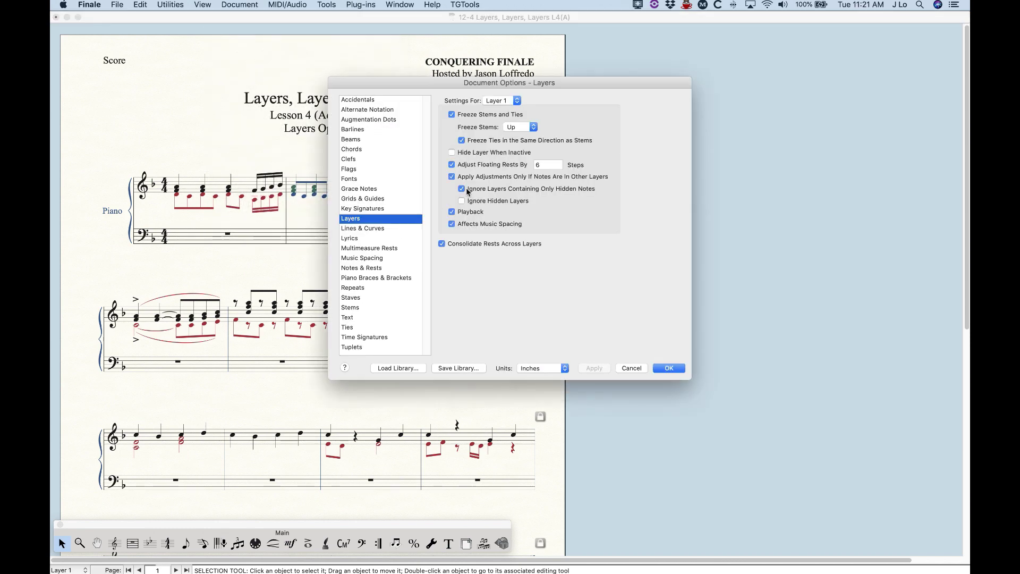
pyautogui.click(500, 100)
pyautogui.click(496, 127)
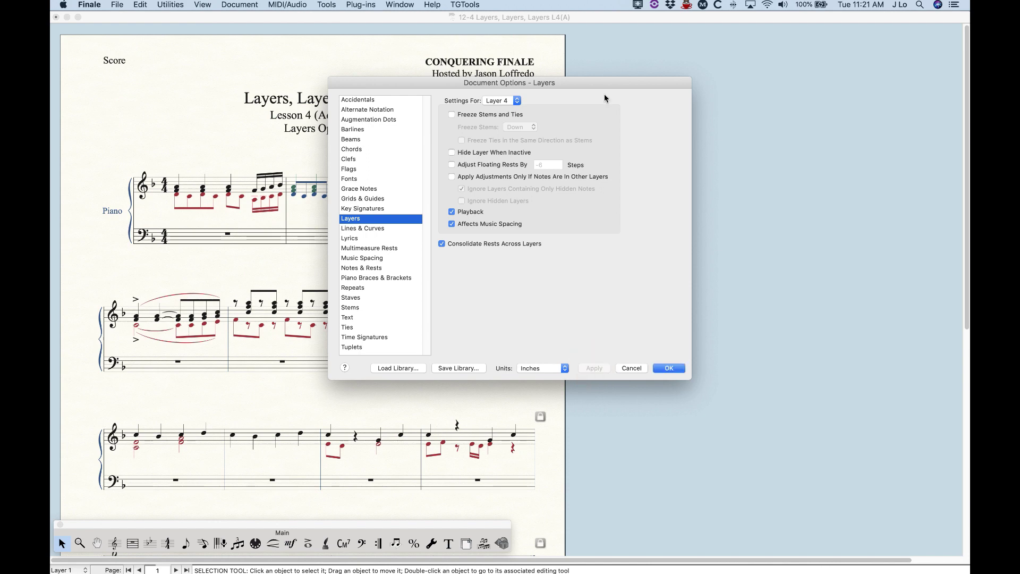
pyautogui.moveTo(564, 82); pyautogui.dragTo(700, 68)
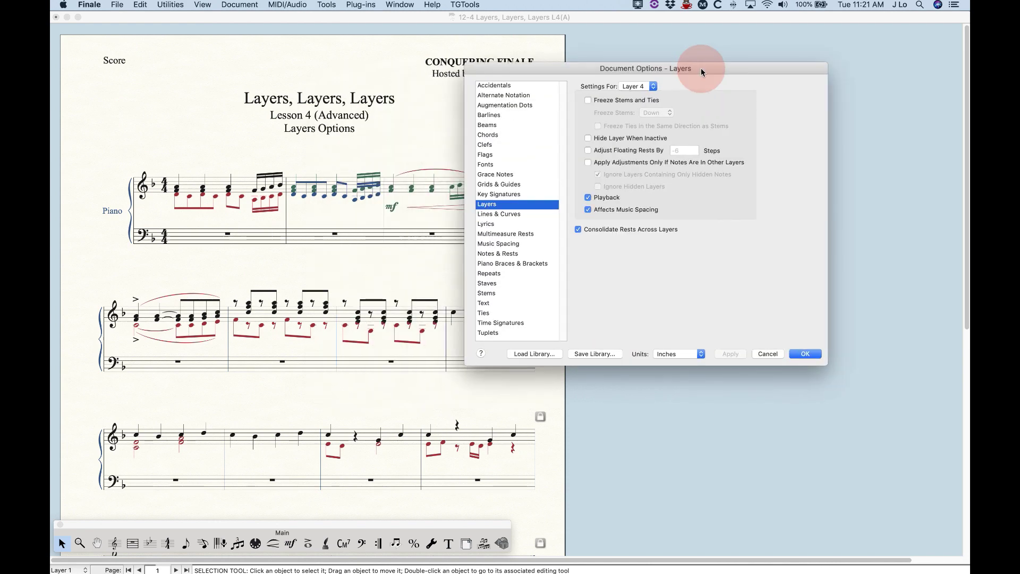
pyautogui.click(805, 354)
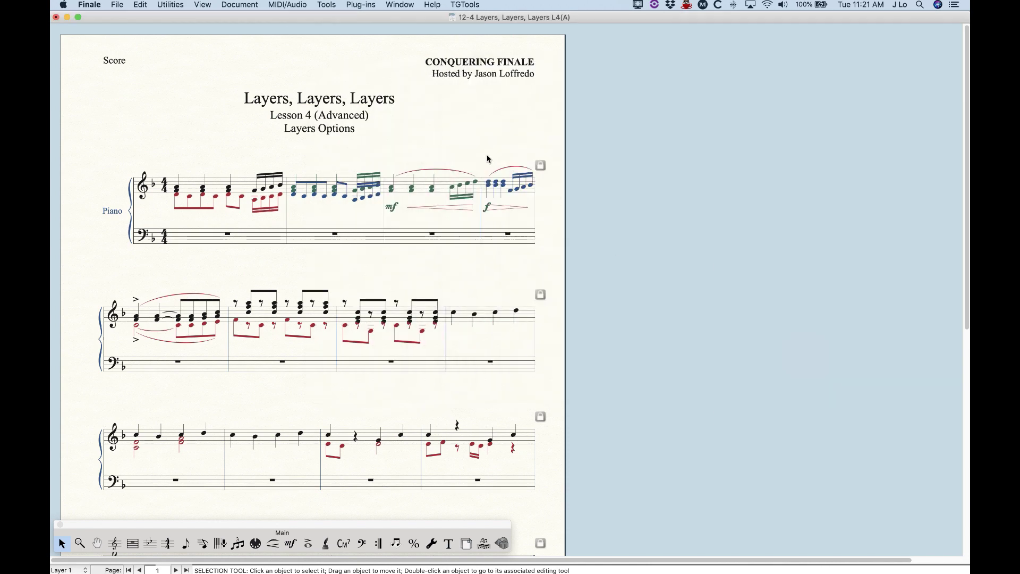
# Select all the music, apply note spacing again so Layer 4 is taken into account, and clear the selection
pyautogui.press('super+a')
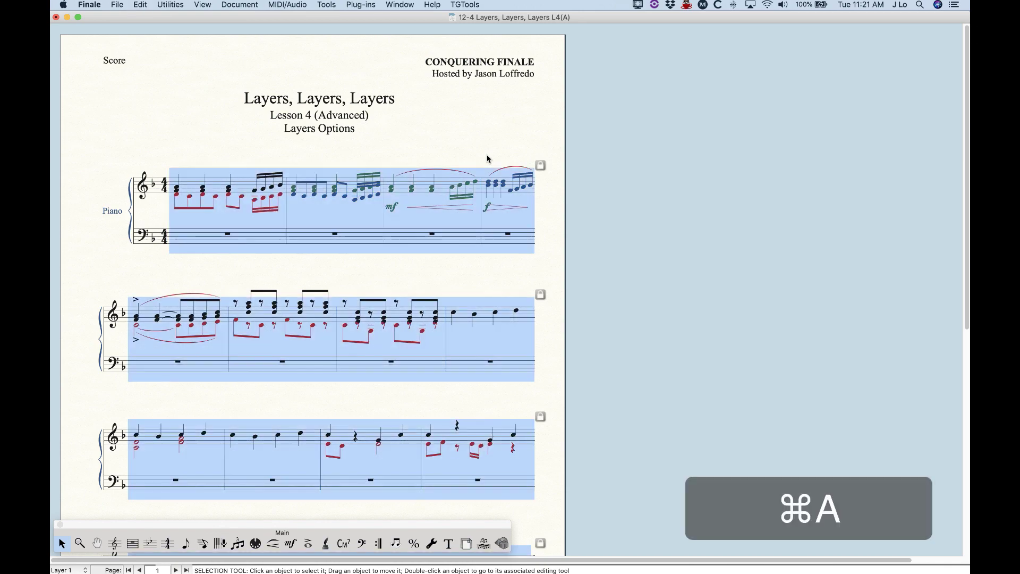
pyautogui.press('super+4')
pyautogui.click(483, 151)
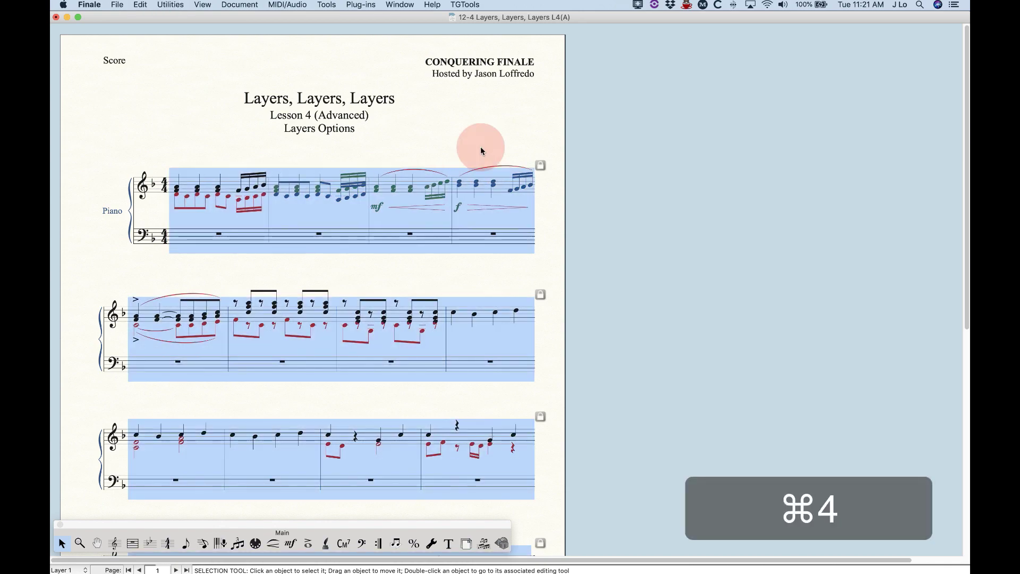
# Reopen the document's Layers options beside the score and review the settings of Layers 2, 3 and 4 before returning to Layer 1
pyautogui.scroll(-5, 448, 296)
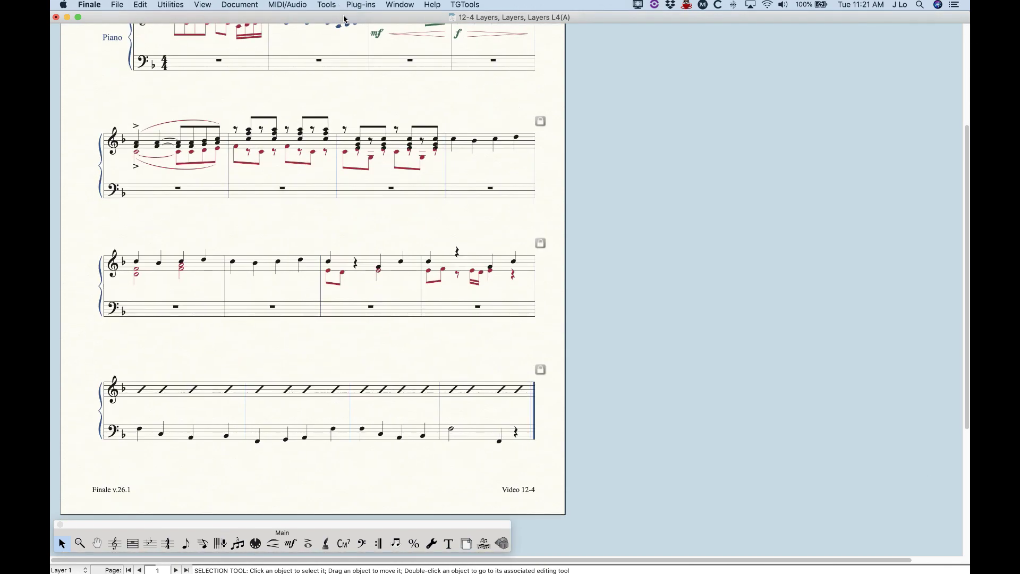
pyautogui.click(239, 4)
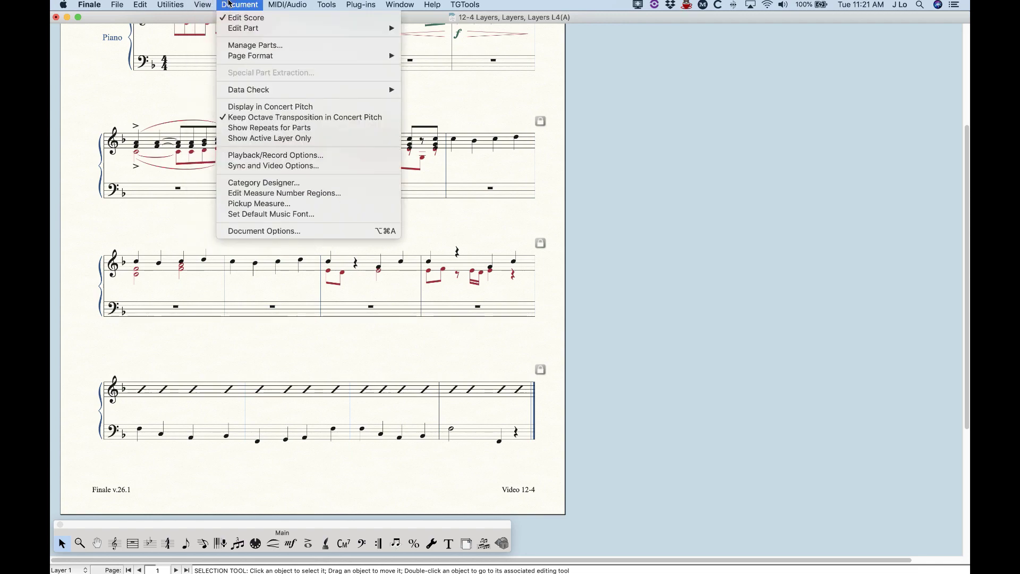
pyautogui.click(282, 231)
pyautogui.moveTo(487, 82); pyautogui.dragTo(719, 48)
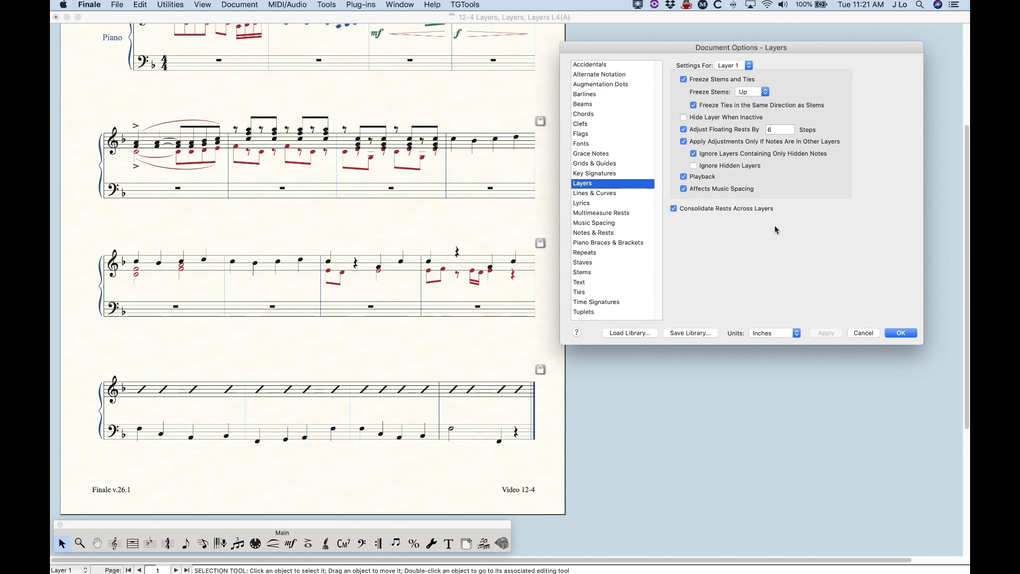
pyautogui.click(742, 67)
pyautogui.click(743, 66)
pyautogui.click(744, 68)
pyautogui.click(730, 74)
pyautogui.click(738, 67)
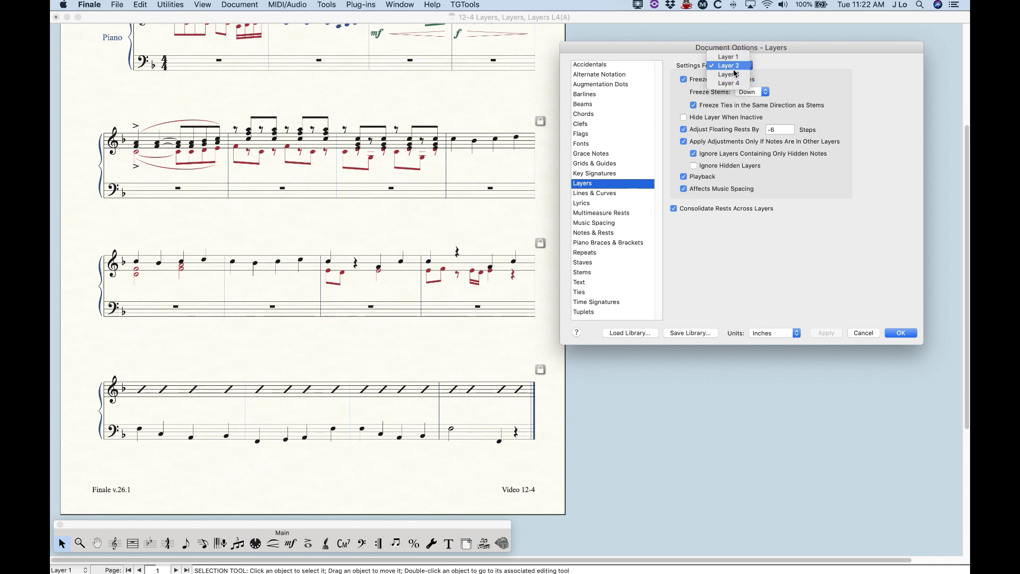
pyautogui.click(736, 75)
pyautogui.click(735, 67)
pyautogui.click(736, 75)
pyautogui.click(736, 68)
pyautogui.click(733, 39)
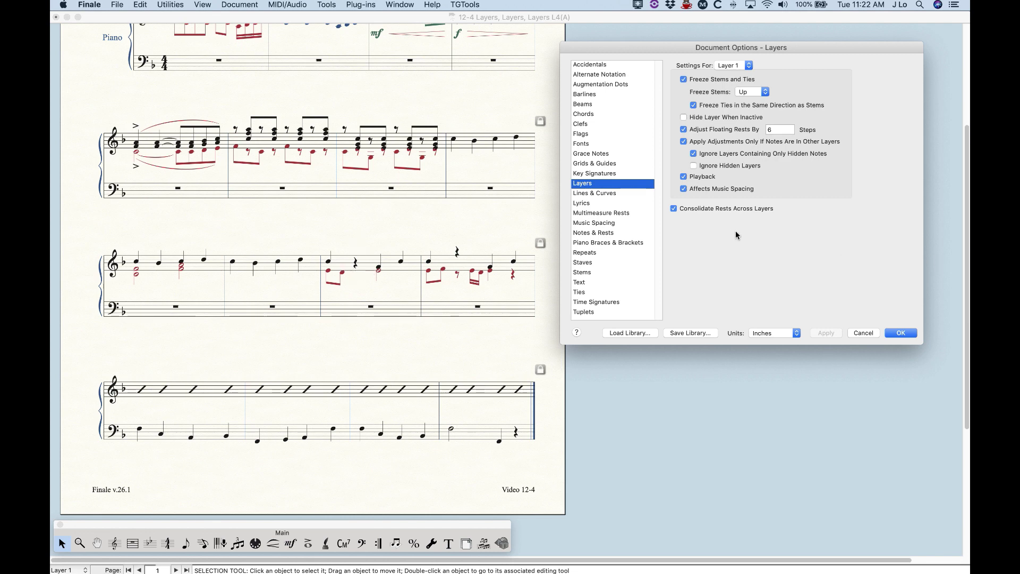
# Turn Consolidate Rests Across Layers off and back on, applying each change
pyautogui.click(674, 209)
pyautogui.click(826, 333)
pyautogui.click(674, 209)
pyautogui.click(826, 332)
# Check the settings of another layer in the Layers options, return to Layer 1 and confirm the options
pyautogui.click(737, 65)
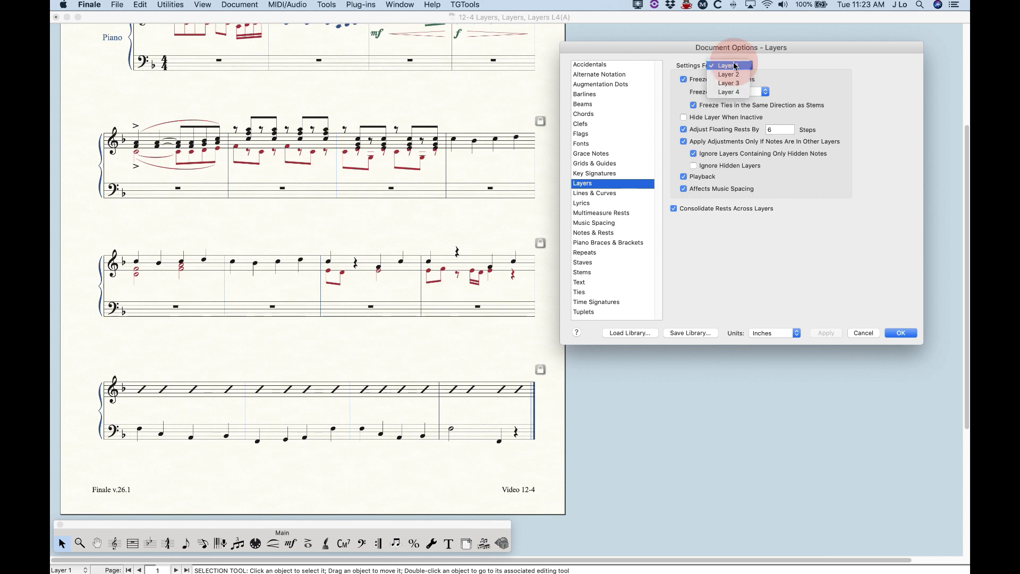
pyautogui.click(736, 75)
pyautogui.click(737, 66)
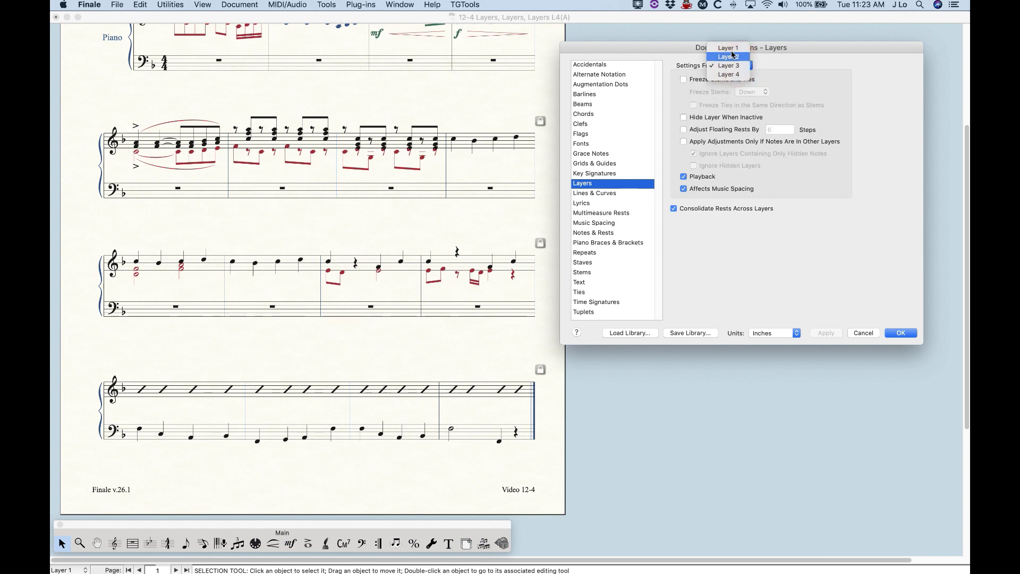
pyautogui.click(730, 53)
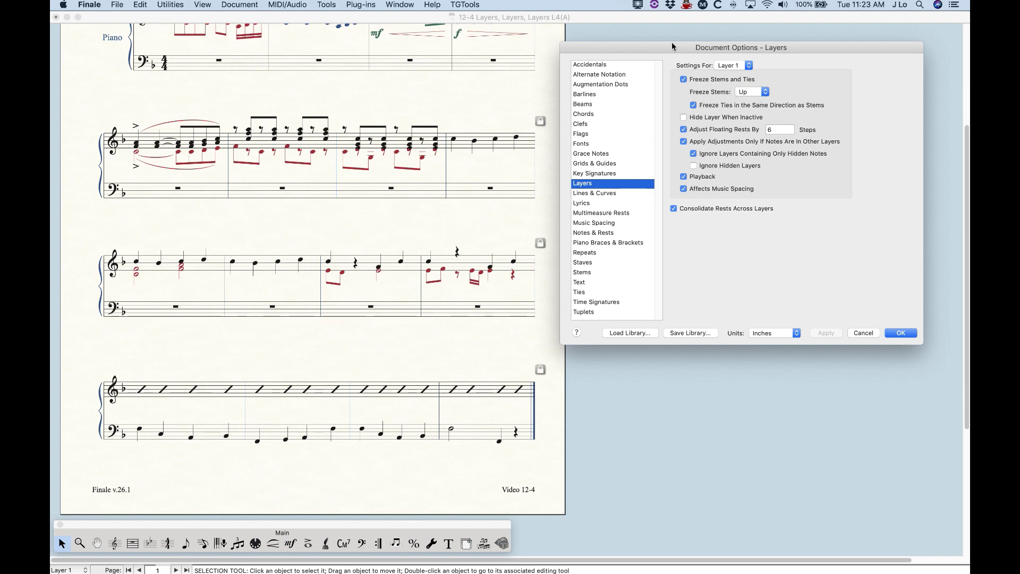
pyautogui.moveTo(671, 47); pyautogui.dragTo(609, 39)
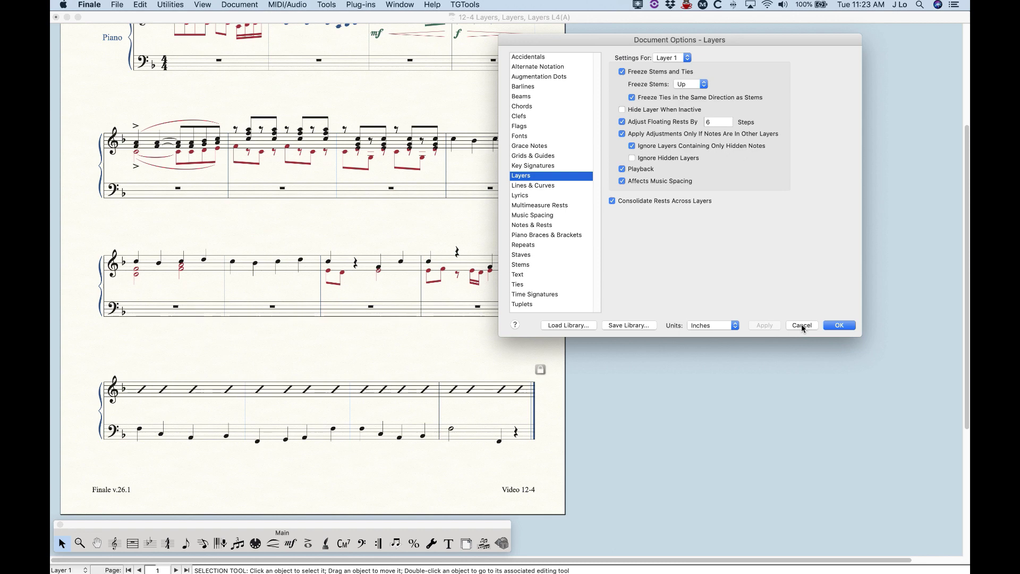
pyautogui.click(839, 325)
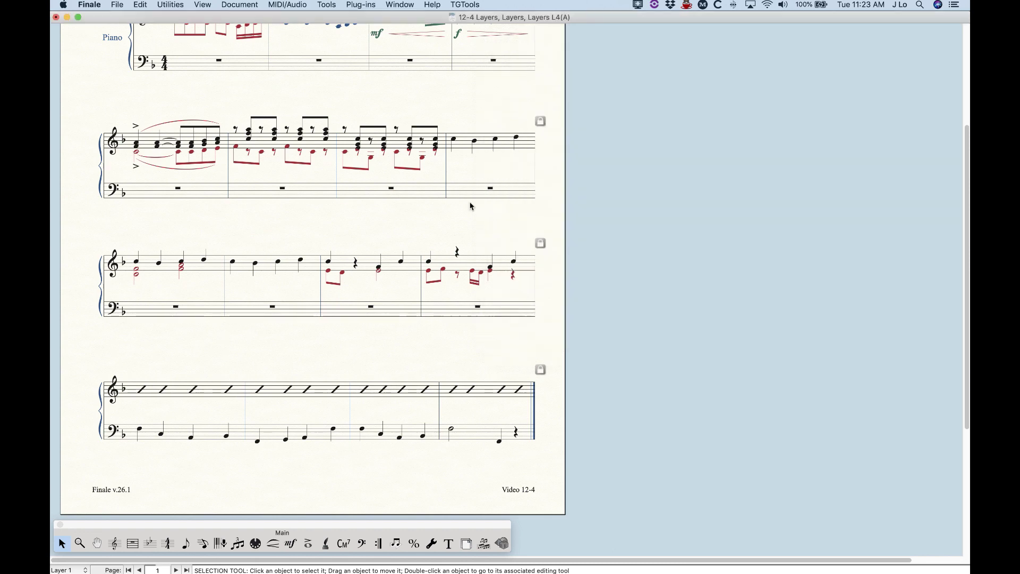
# Open the program's Display Colors preferences and place them clear of the first system of the score
pyautogui.click(101, 3)
pyautogui.click(97, 3)
pyautogui.scroll(5, 196, 272)
pyautogui.click(98, 5)
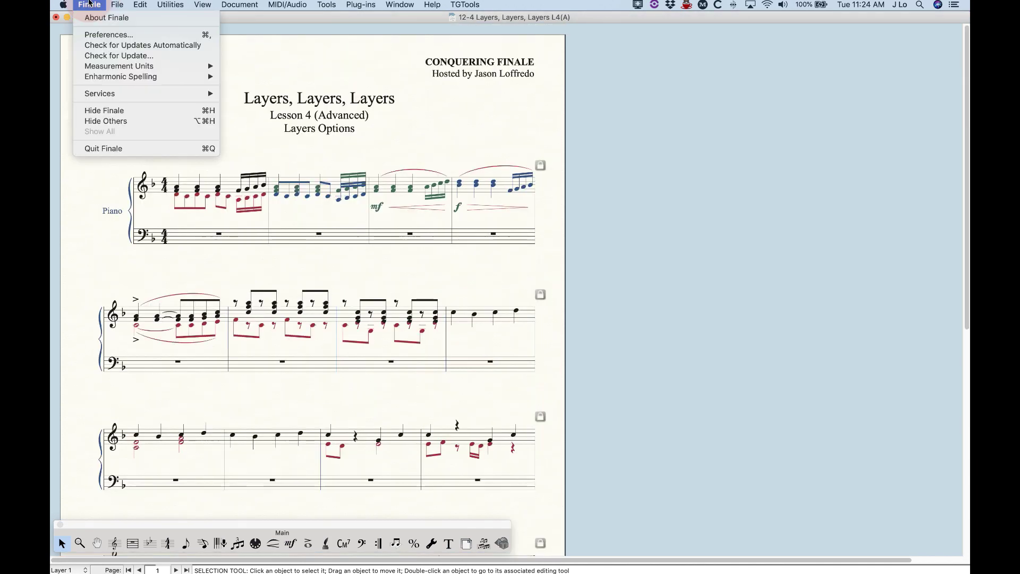
pyautogui.click(109, 36)
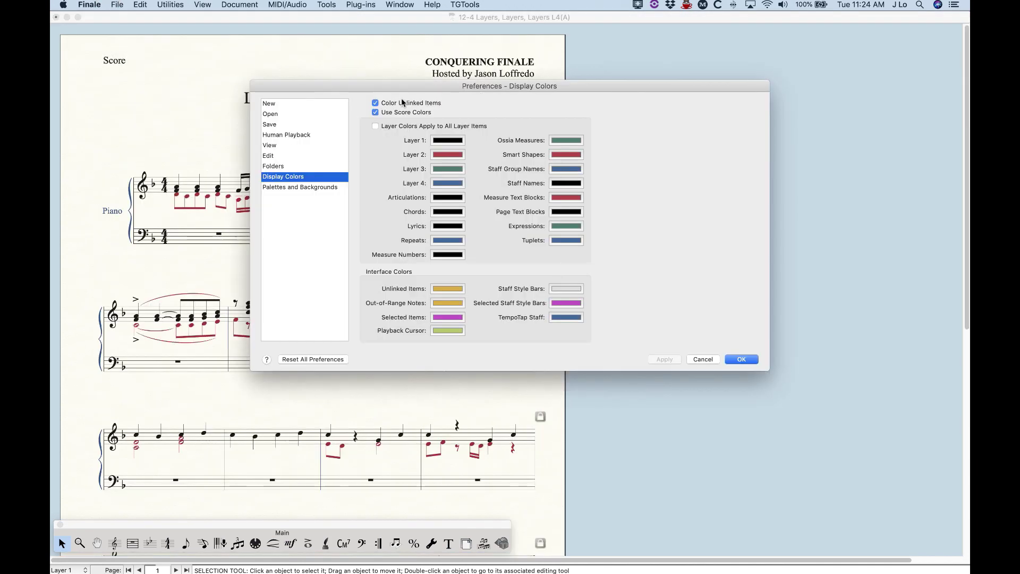
pyautogui.moveTo(359, 95); pyautogui.dragTo(411, 98)
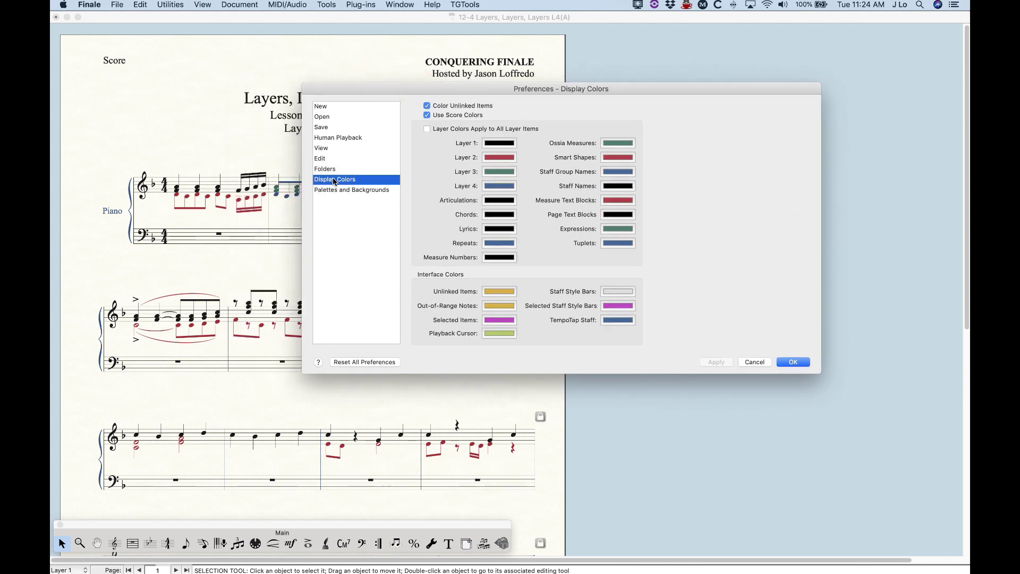
pyautogui.moveTo(435, 90); pyautogui.dragTo(486, 214)
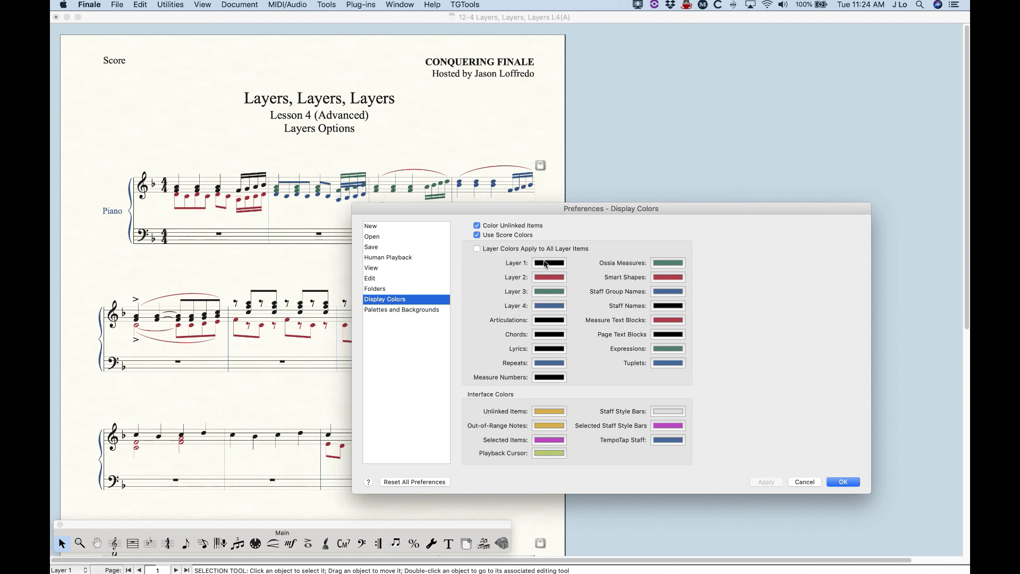
# Open the color picker for Layer 2, look through its color selection modes and close it without changing the color
pyautogui.click(550, 277)
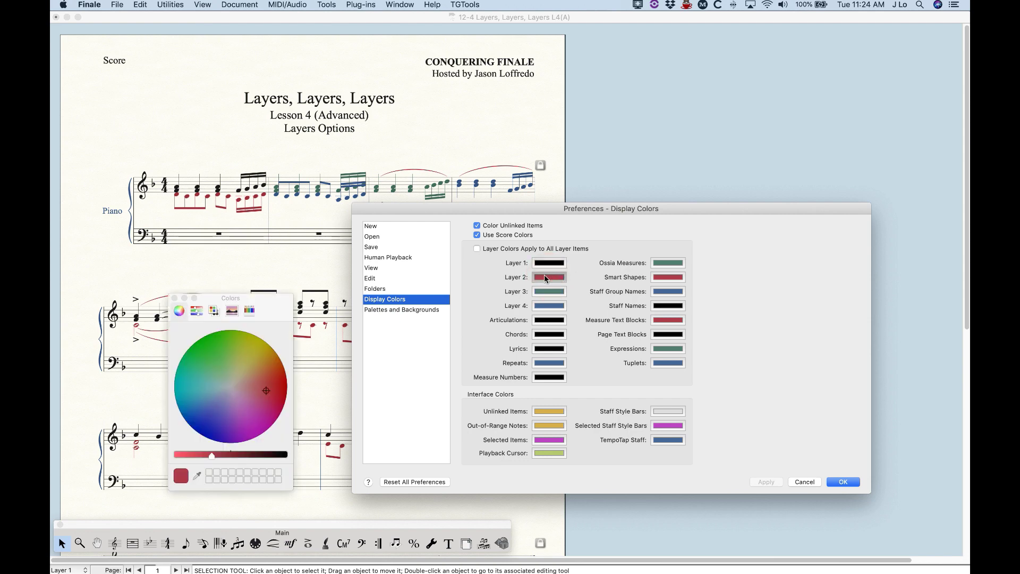
pyautogui.click(247, 302)
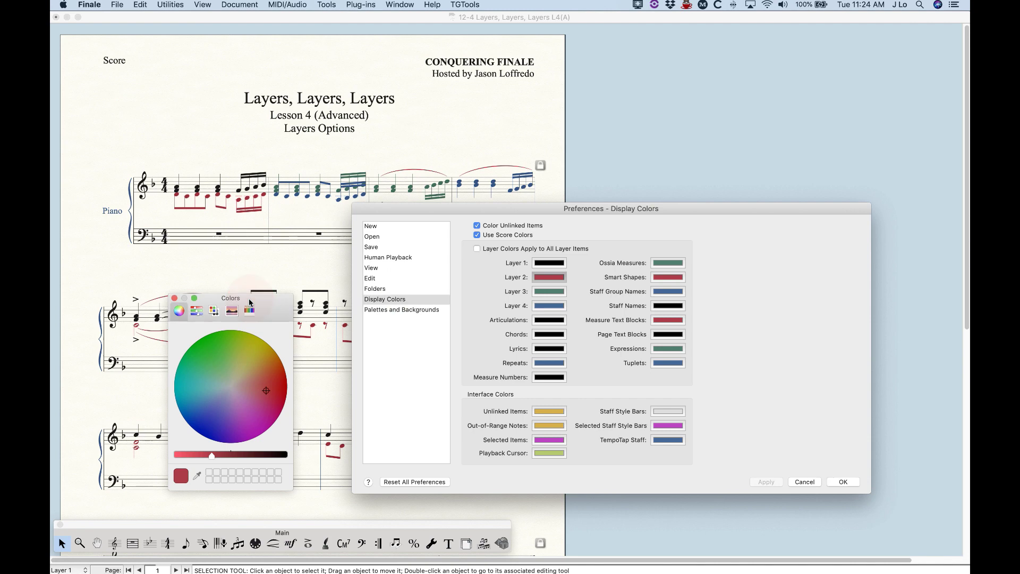
pyautogui.click(196, 313)
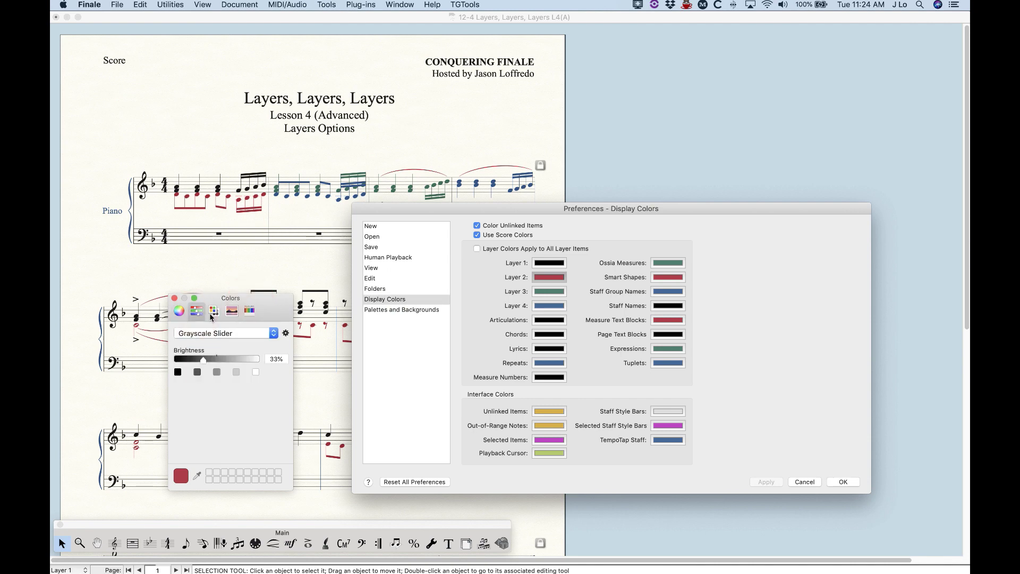
pyautogui.click(213, 312)
pyautogui.click(232, 312)
pyautogui.click(250, 312)
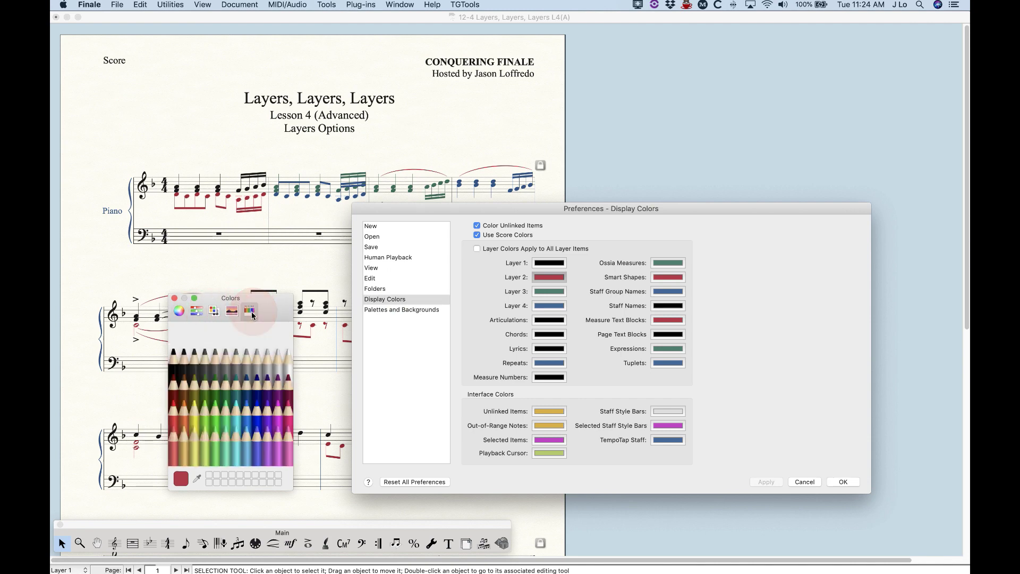
pyautogui.click(179, 313)
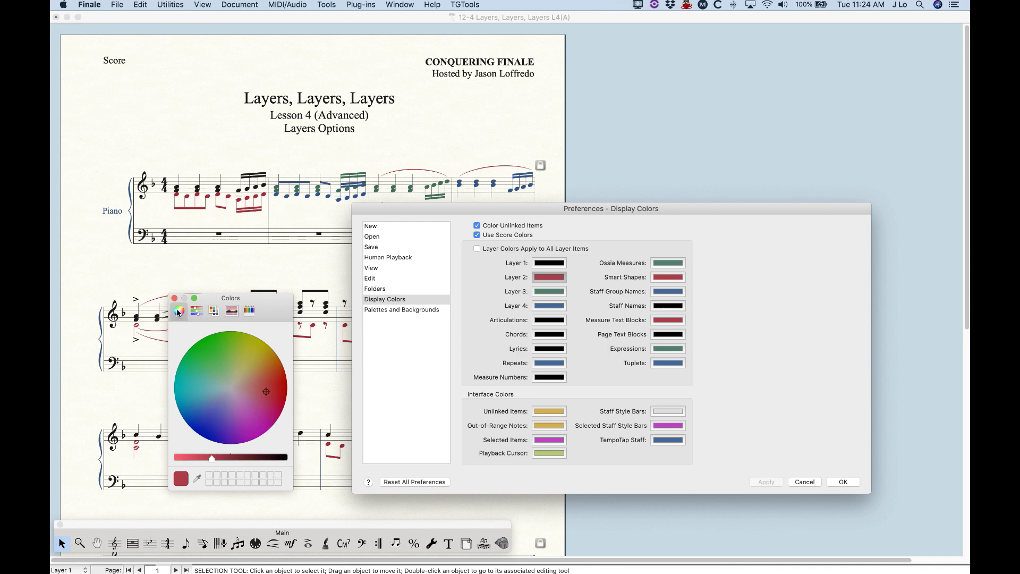
pyautogui.click(175, 299)
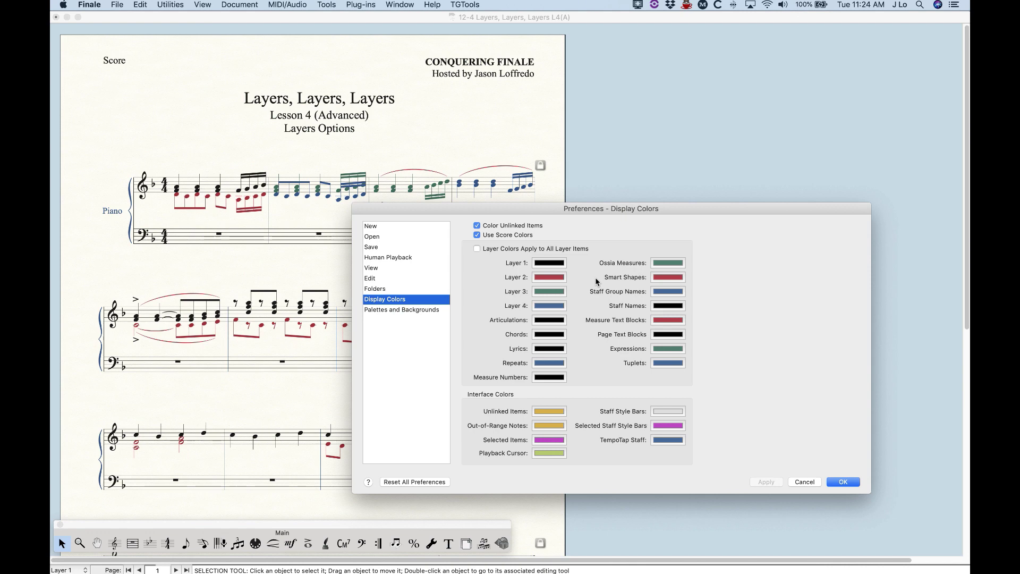
# Turn on Layer Colors Apply to All Layer Items, apply it to the score, and turn the option off again
pyautogui.moveTo(566, 212); pyautogui.dragTo(620, 209)
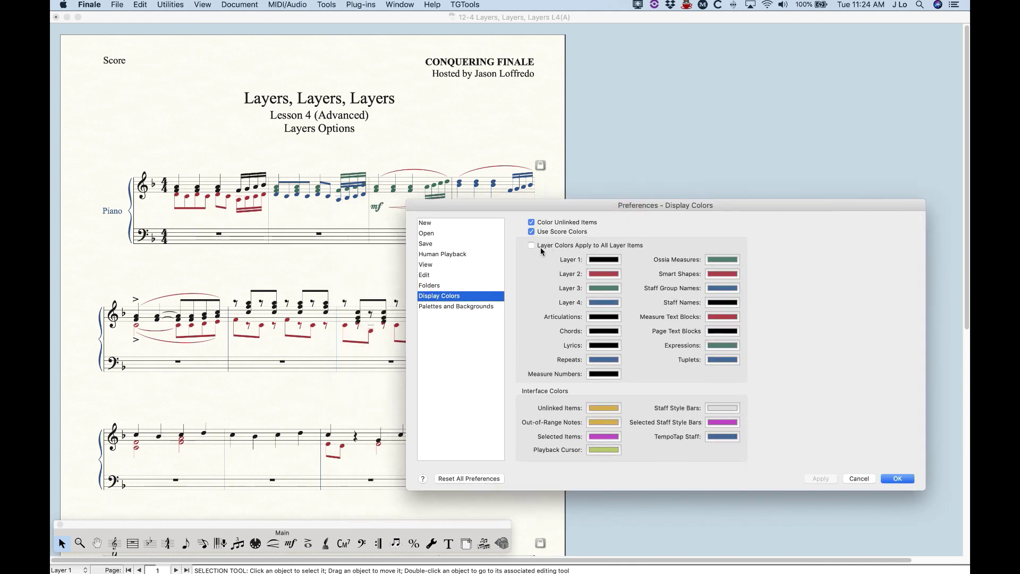
pyautogui.click(531, 246)
pyautogui.click(824, 480)
pyautogui.click(532, 246)
# Turn Use Score Colors off and apply it, turn it back on, and confirm the display color preferences
pyautogui.click(531, 233)
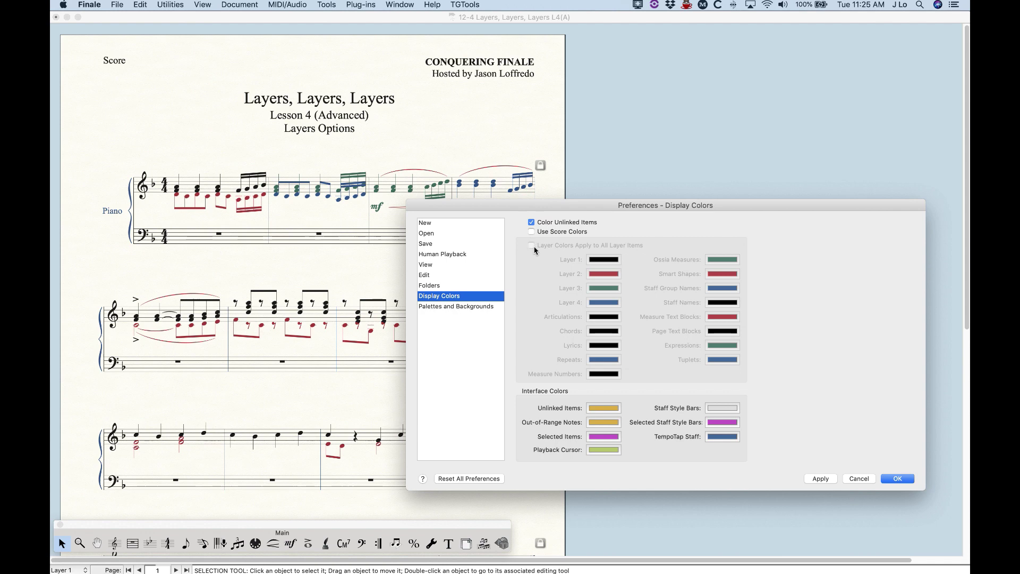
pyautogui.click(825, 479)
pyautogui.moveTo(587, 205); pyautogui.dragTo(581, 232)
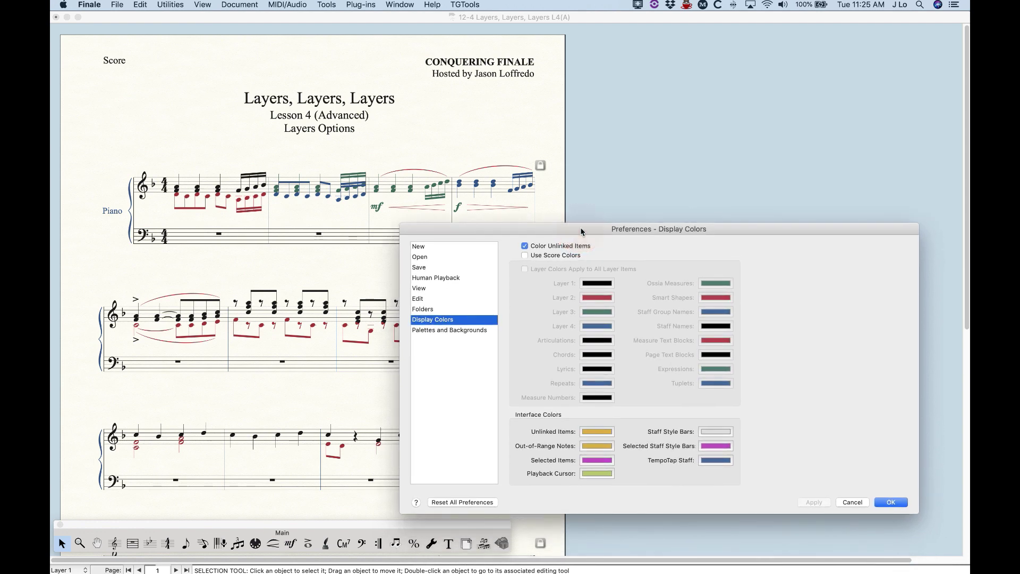
pyautogui.click(524, 255)
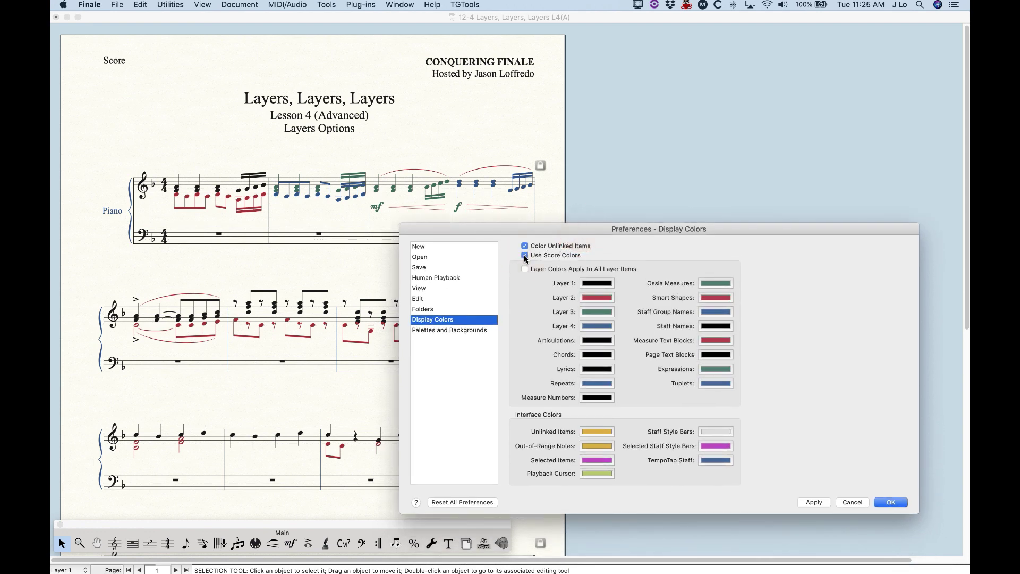
pyautogui.moveTo(550, 227); pyautogui.dragTo(562, 154)
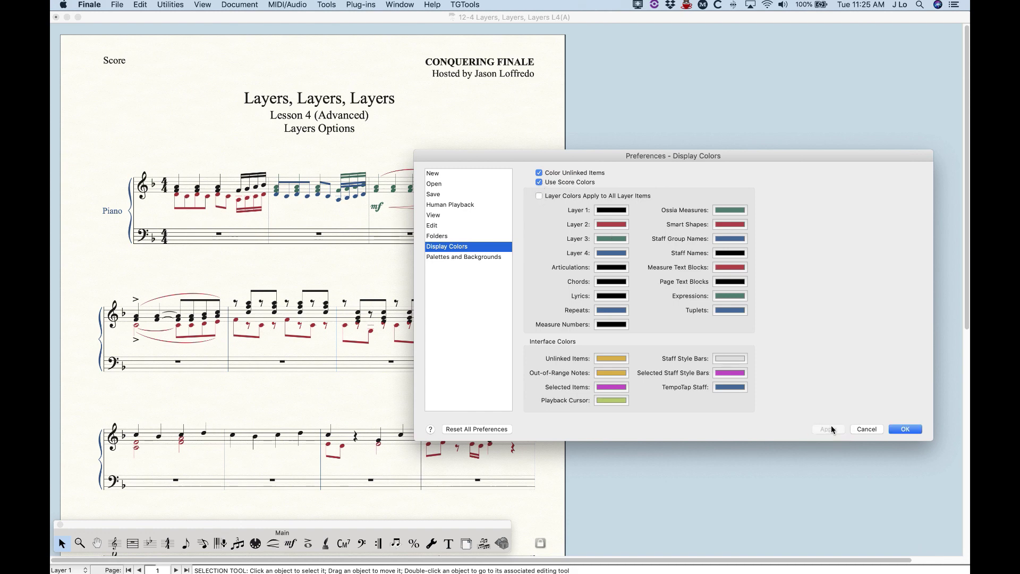
pyautogui.click(904, 429)
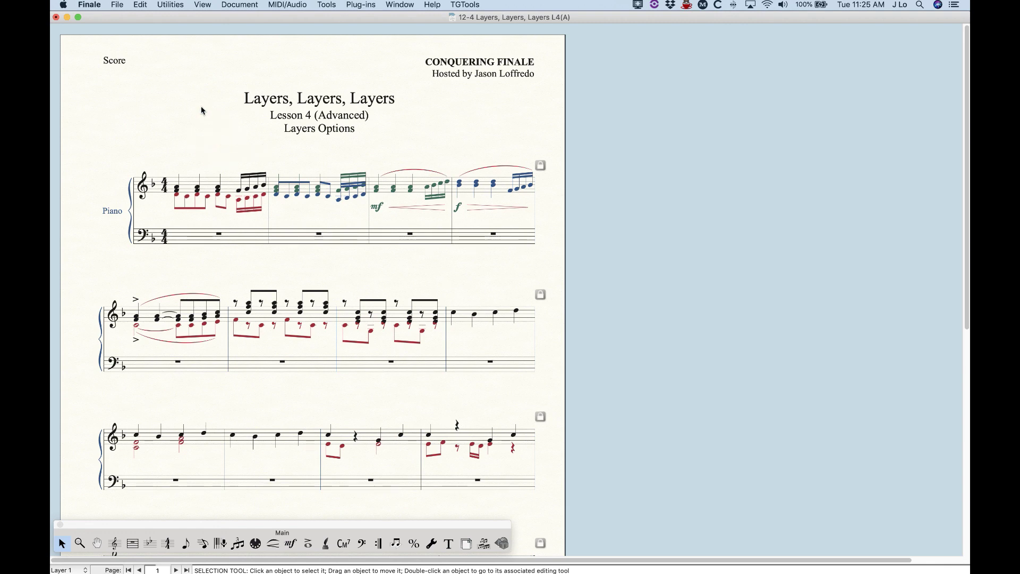
# Open the print settings for the score, move them aside and examine the Finale Print Options
pyautogui.click(118, 4)
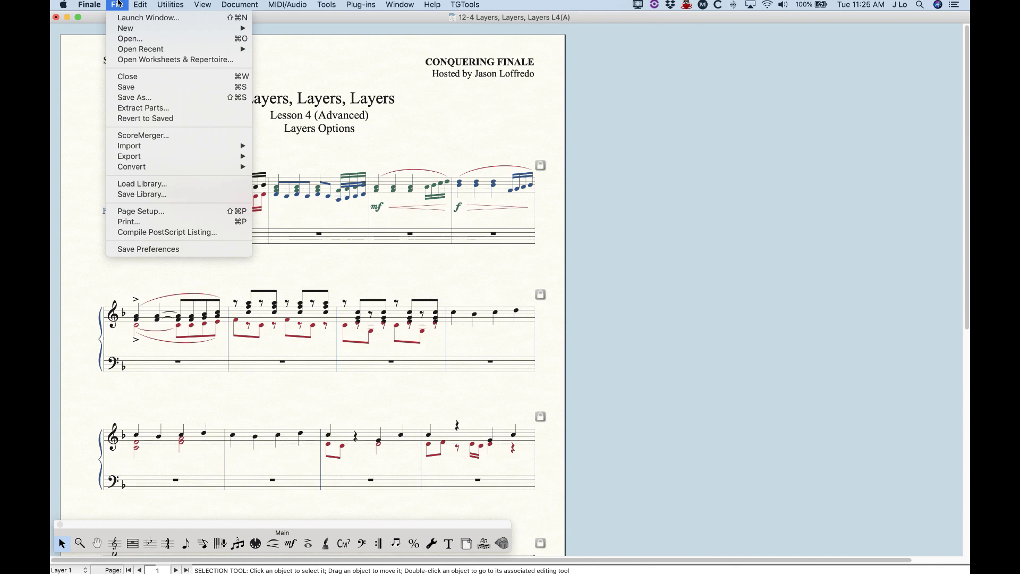
pyautogui.click(130, 222)
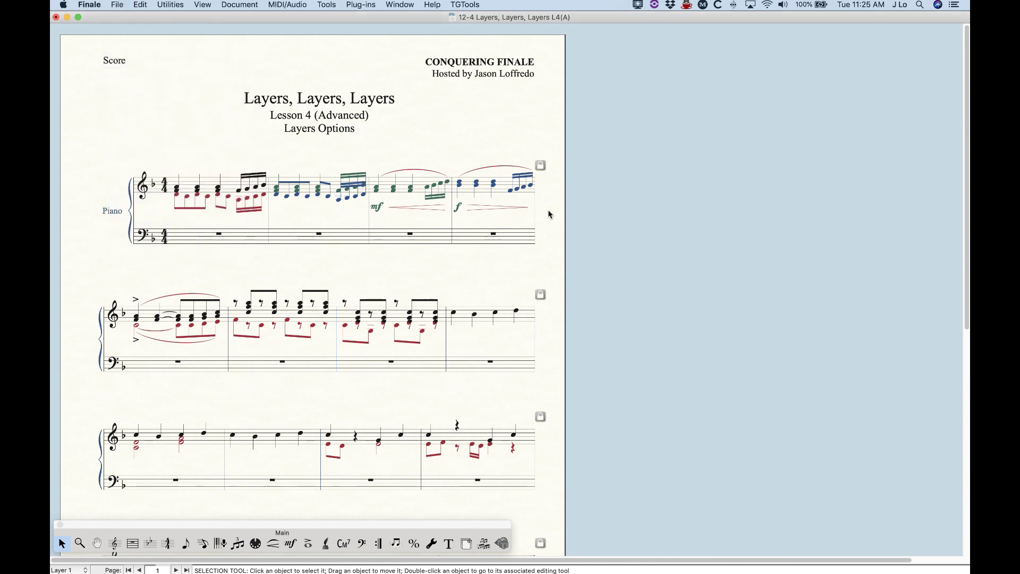
pyautogui.moveTo(534, 57); pyautogui.dragTo(674, 44)
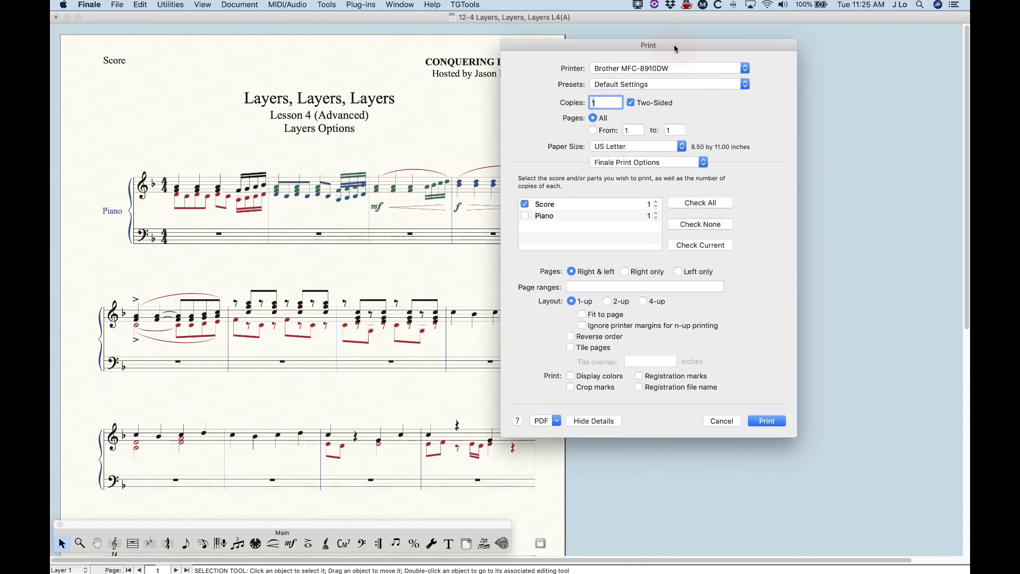
pyautogui.click(646, 72)
pyautogui.click(547, 69)
pyautogui.click(631, 165)
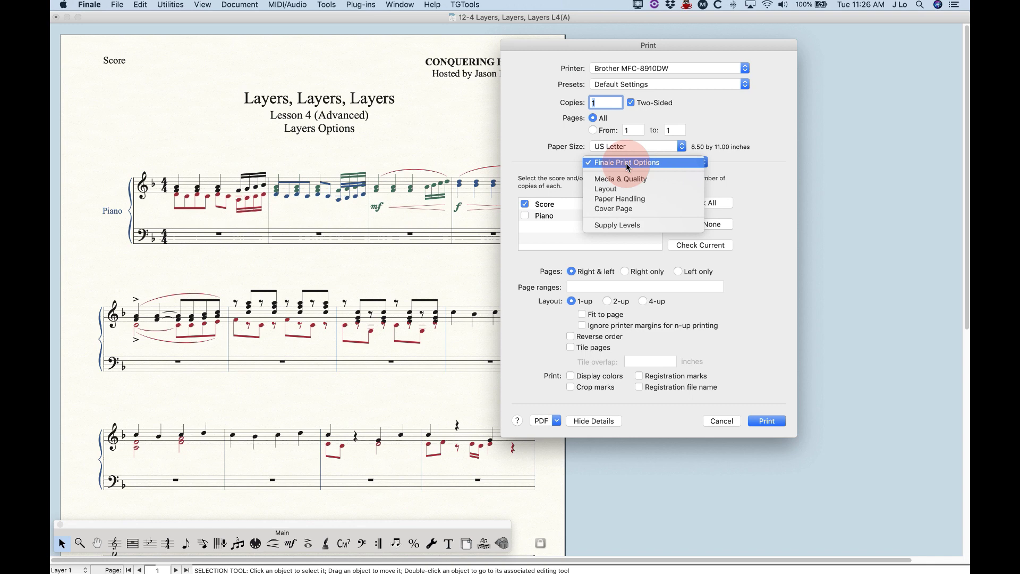
pyautogui.click(771, 157)
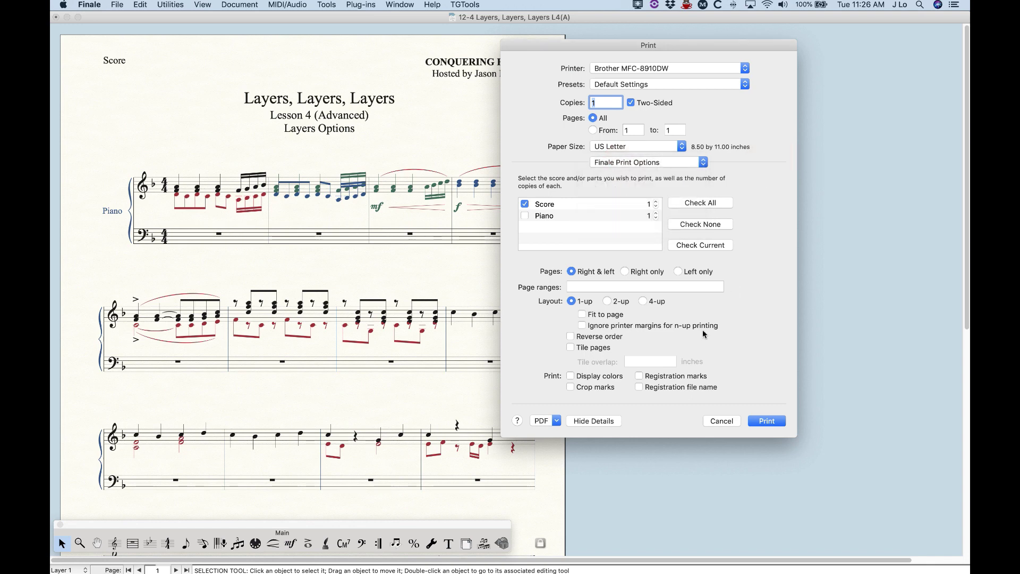
# Enable printing of display colors, move the print settings off the score, and cancel without printing
pyautogui.click(570, 376)
pyautogui.moveTo(573, 51); pyautogui.dragTo(648, 58)
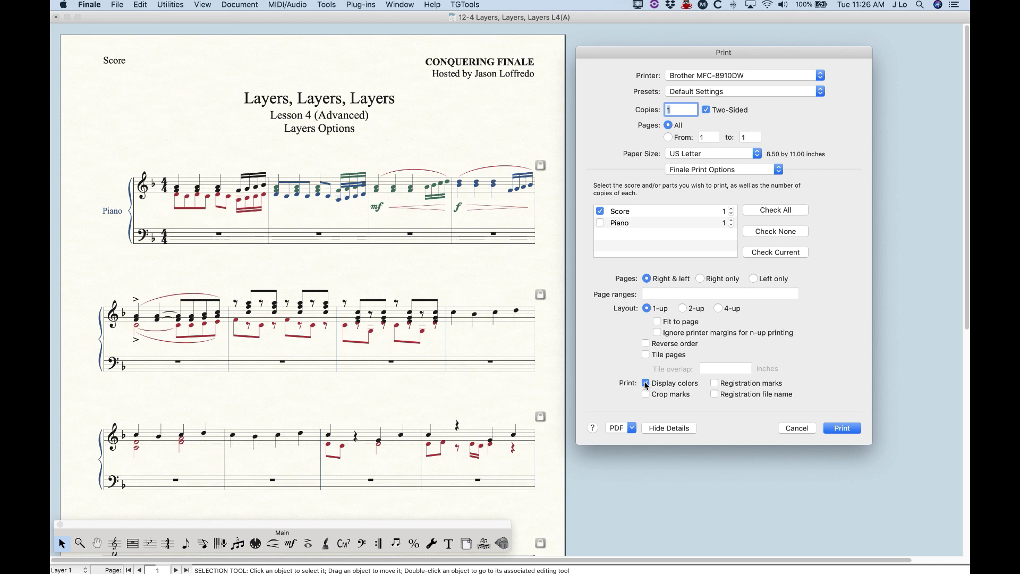
pyautogui.click(800, 428)
# Reopen the Display Colors preferences to review the layer colors and cancel without making changes
pyautogui.click(90, 4)
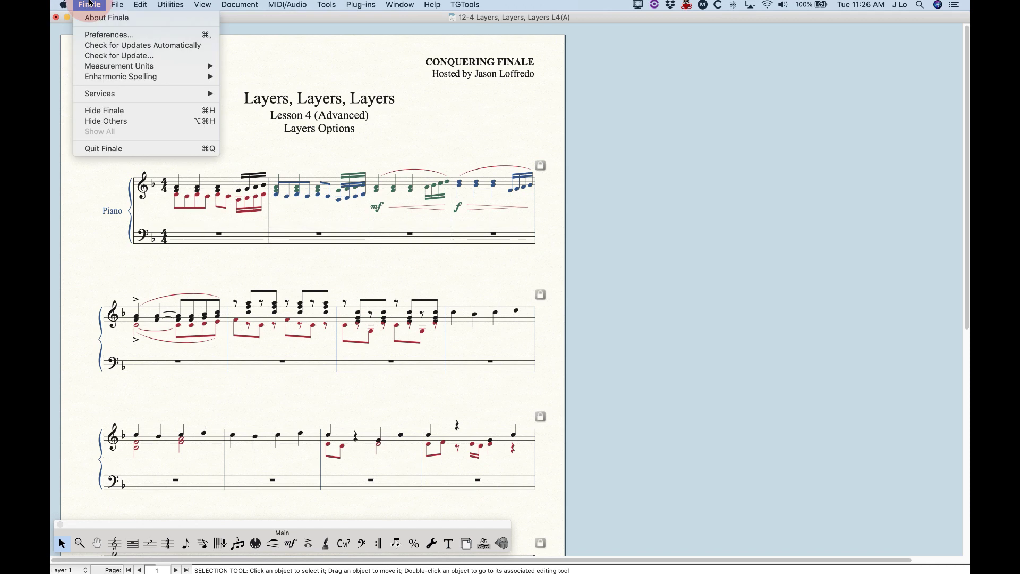
pyautogui.click(98, 35)
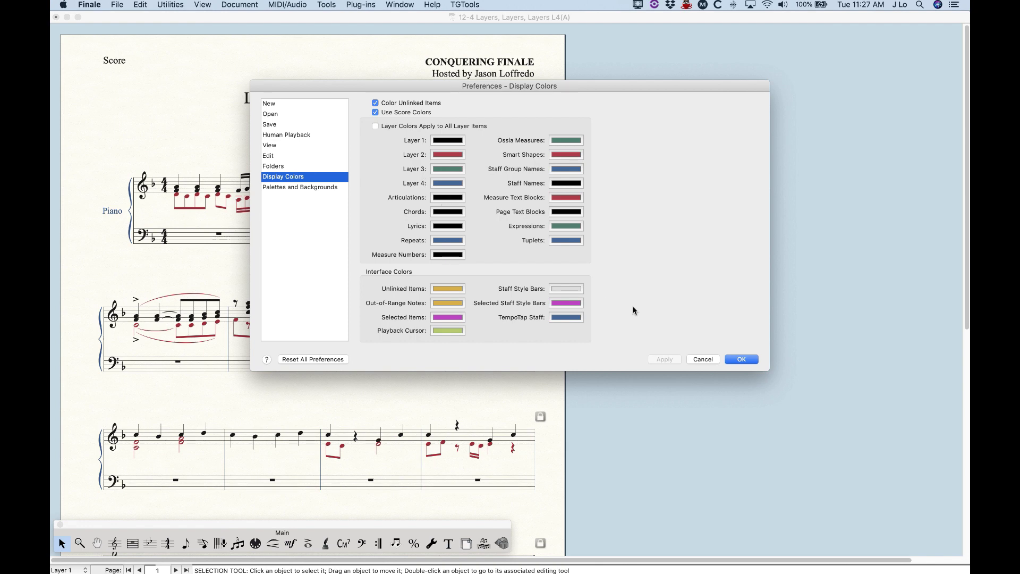
pyautogui.click(706, 359)
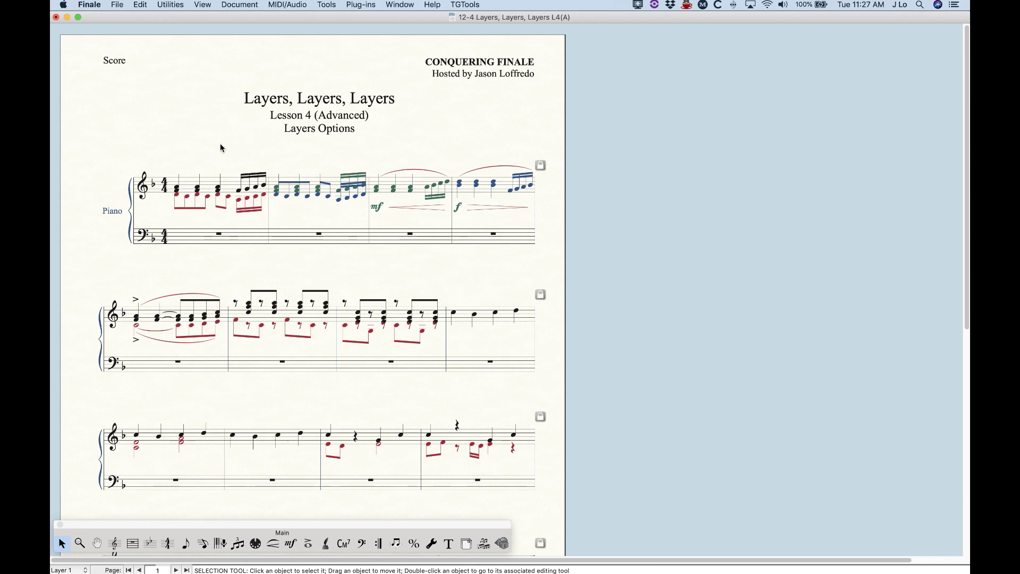